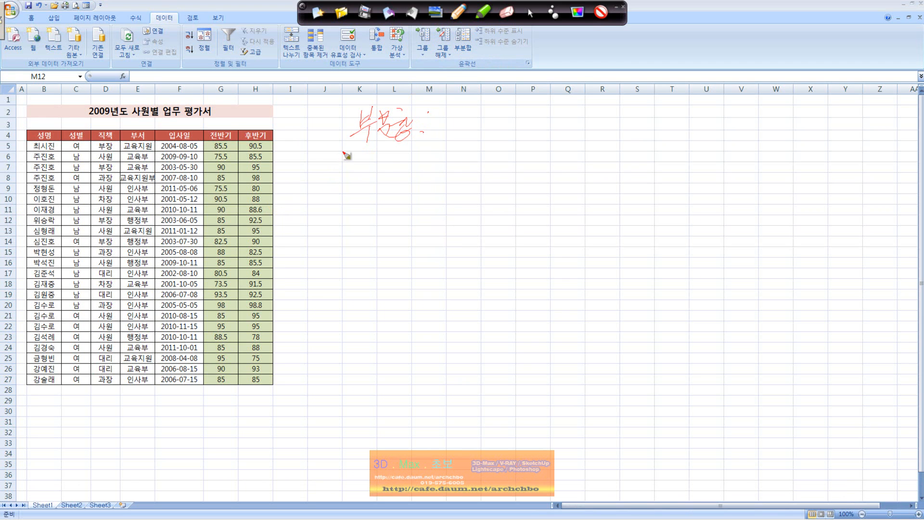
Handwrite a red pen note beside the table defining 부분합 as a feature that uses functions to summarize data.
mouse_move(436, 124)
mouse_down()
mouse_move(462, 120)
mouse_move(477, 140)
mouse_move(508, 120)
mouse_move(520, 134)
mouse_move(543, 120)
mouse_move(535, 137)
mouse_move(617, 118)
mouse_move(616, 139)
mouse_move(657, 120)
mouse_move(652, 174)
mouse_up()
mouse_move(499, 164)
mouse_down()
mouse_move(474, 200)
mouse_move(503, 234)
mouse_up()
mouse_move(415, 193)
mouse_down()
mouse_move(436, 226)
mouse_move(454, 215)
mouse_move(481, 219)
mouse_up()
mouse_move(514, 190)
mouse_down()
mouse_move(527, 212)
mouse_move(539, 201)
mouse_move(556, 215)
mouse_move(606, 211)
mouse_move(584, 219)
mouse_move(597, 225)
mouse_up()
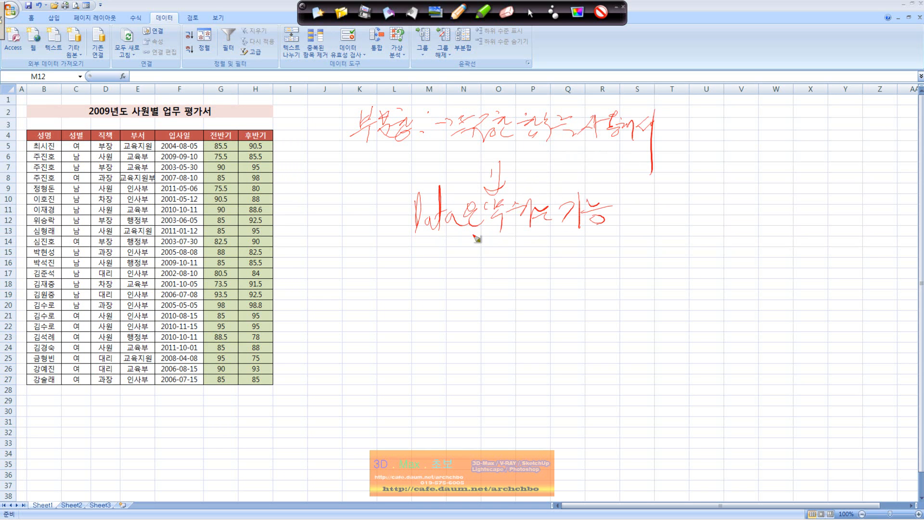
Circle the 성별 heading, handwrite the subtotal functions such as 평균, 최대, 분산, 표준편차 and 개수, and clear the ink.
drag(468, 237, 519, 235)
drag(83, 132, 77, 162)
mouse_move(472, 251)
mouse_down()
mouse_move(480, 267)
mouse_move(533, 279)
mouse_move(584, 274)
mouse_move(597, 288)
mouse_move(630, 269)
mouse_move(635, 289)
mouse_move(660, 264)
mouse_move(668, 280)
mouse_move(693, 263)
mouse_move(681, 279)
mouse_move(705, 270)
mouse_move(706, 293)
mouse_up()
mouse_move(736, 266)
mouse_down()
mouse_move(742, 276)
mouse_move(805, 260)
mouse_move(809, 278)
mouse_move(840, 260)
mouse_move(819, 263)
mouse_move(816, 274)
mouse_move(823, 281)
mouse_move(846, 265)
mouse_move(877, 295)
mouse_up()
mouse_move(505, 311)
mouse_down()
mouse_move(512, 329)
mouse_move(540, 313)
mouse_move(569, 327)
mouse_up()
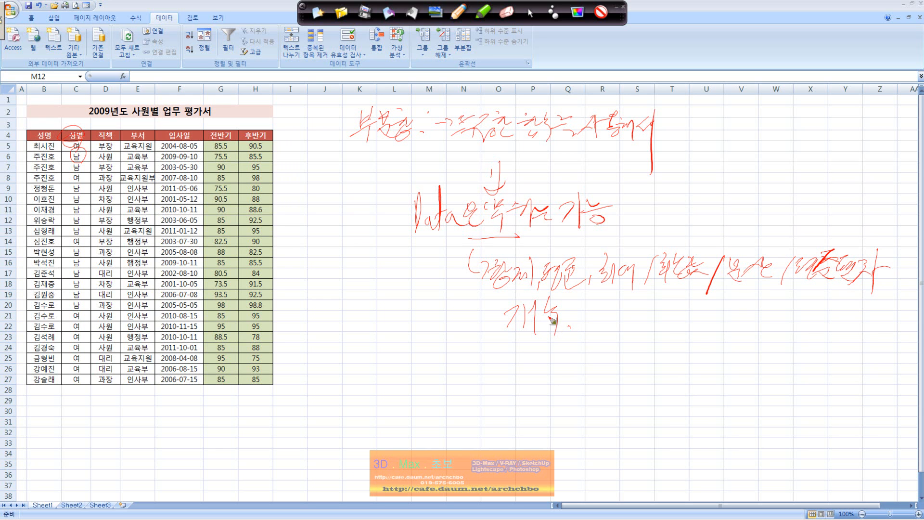
drag(503, 337, 529, 333)
click(527, 14)
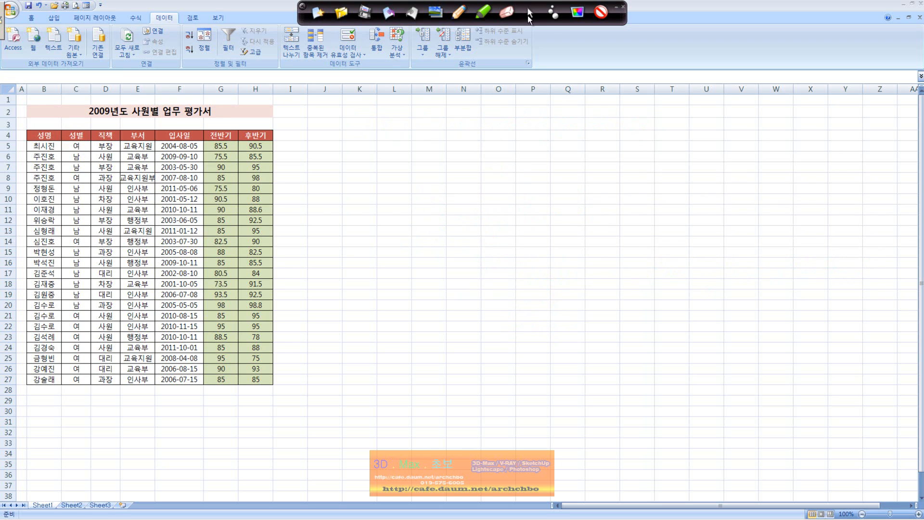
Handwrite a circled step 1 note reading 정렬, branching into 오름차순 정렬 and 내림차순, and box the word 정렬.
click(32, 19)
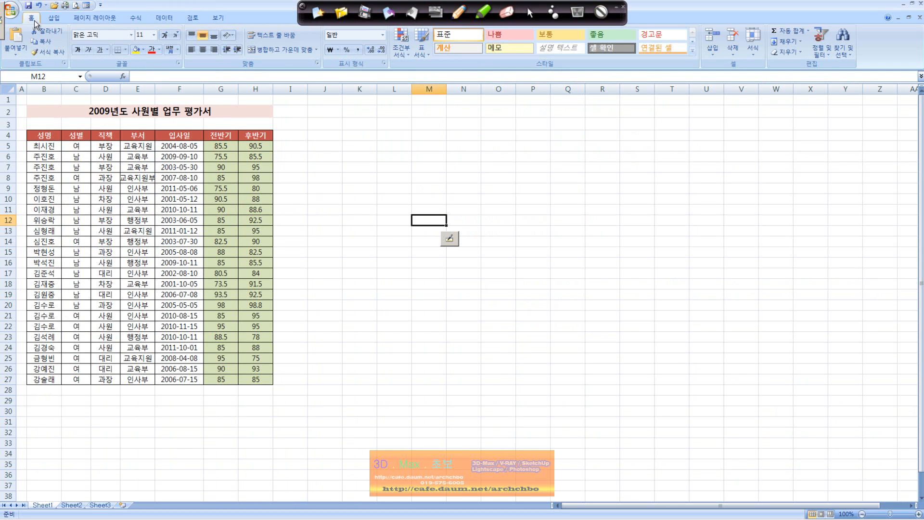
click(131, 219)
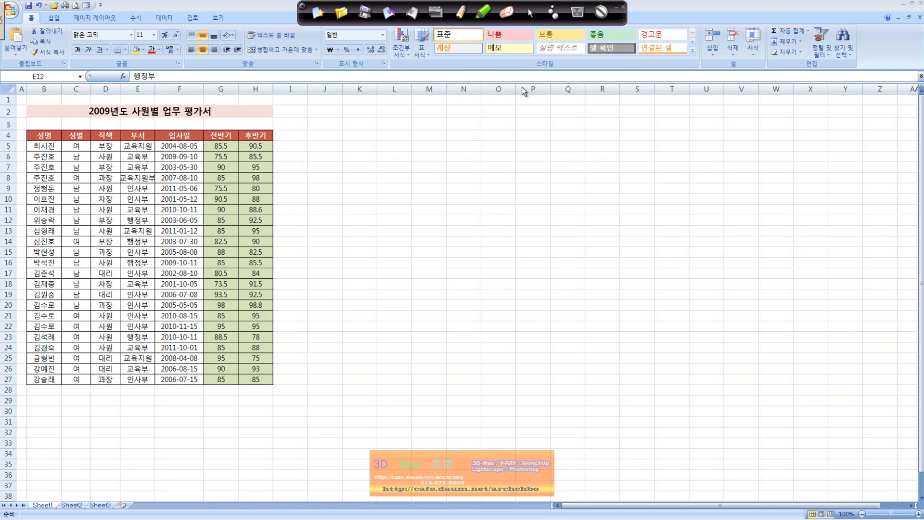
drag(495, 121, 579, 137)
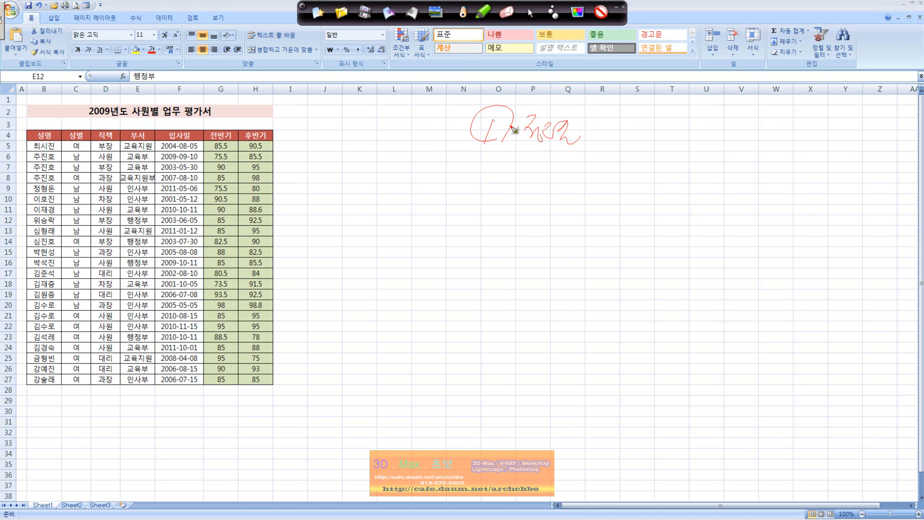
mouse_move(611, 124)
mouse_down()
mouse_move(603, 201)
mouse_move(616, 143)
mouse_move(652, 117)
mouse_move(700, 135)
mouse_move(716, 125)
mouse_move(732, 131)
mouse_up()
mouse_move(606, 179)
mouse_down()
mouse_move(644, 202)
mouse_move(690, 180)
mouse_move(681, 207)
mouse_up()
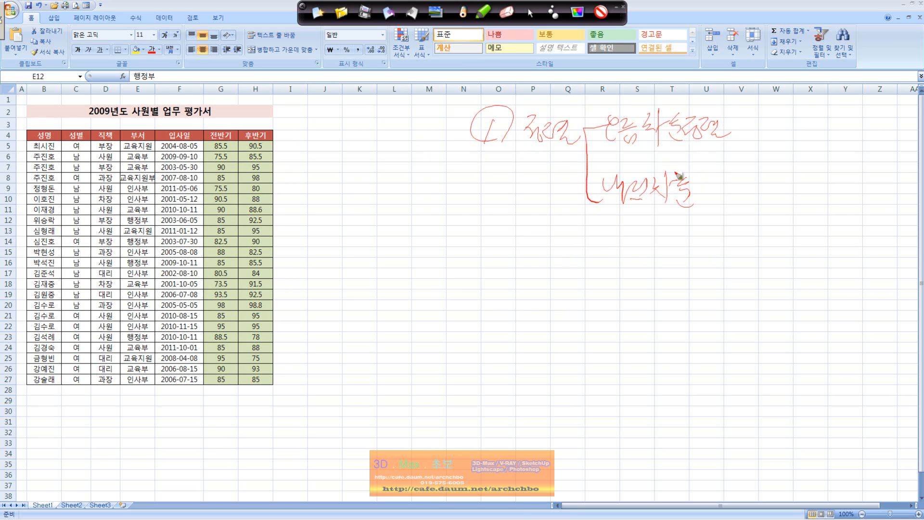
mouse_move(503, 155)
mouse_down()
mouse_move(577, 154)
mouse_move(549, 103)
mouse_move(522, 167)
mouse_up()
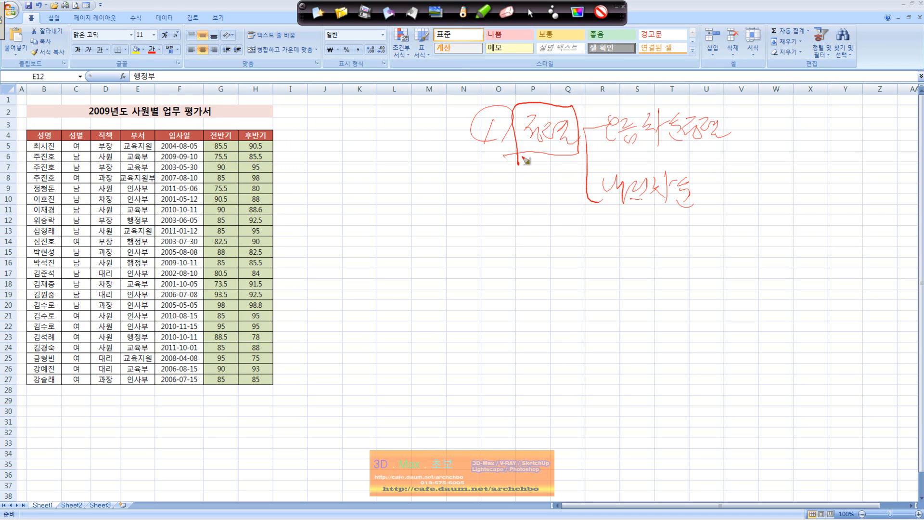
click(531, 15)
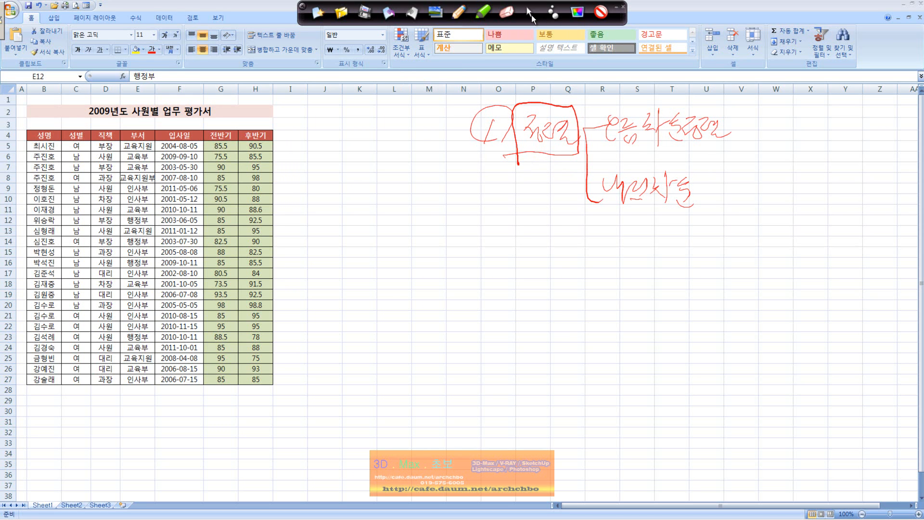
Sort the evaluation table B4:H27 in ascending text order by the 성명 column.
drag(39, 136, 261, 381)
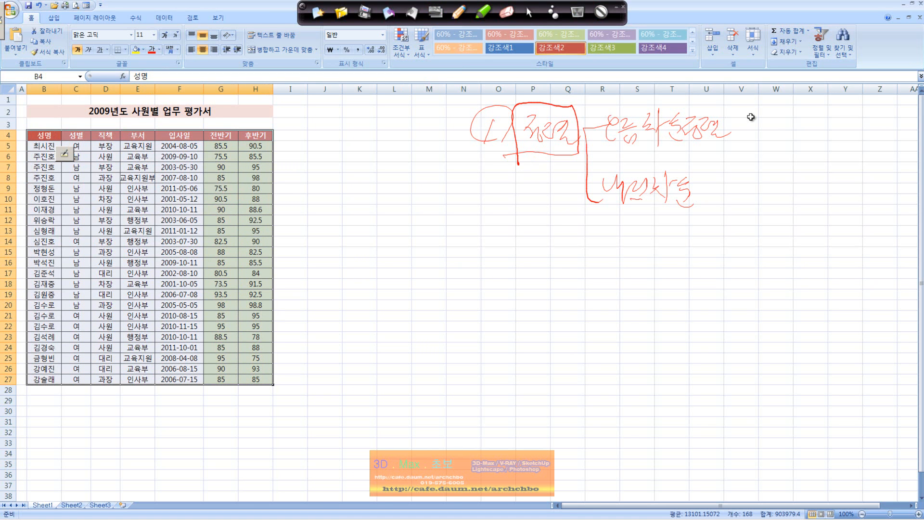
click(825, 50)
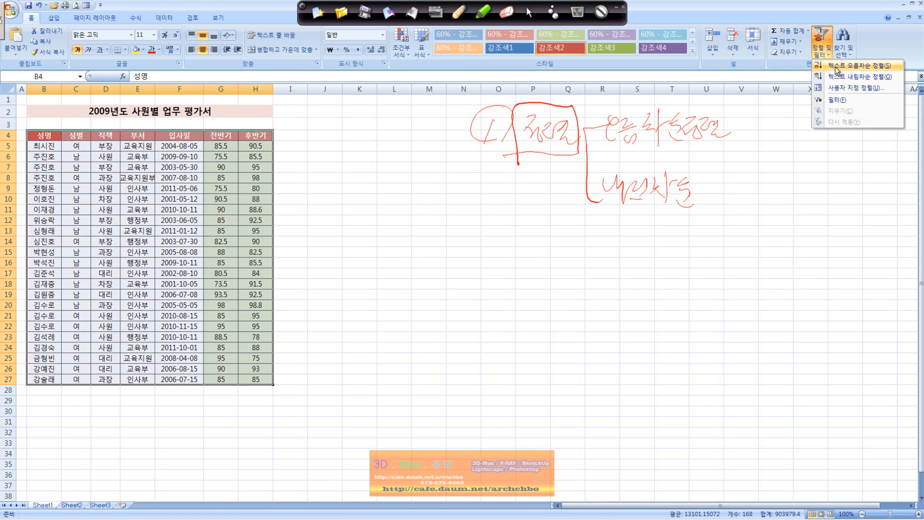
click(862, 67)
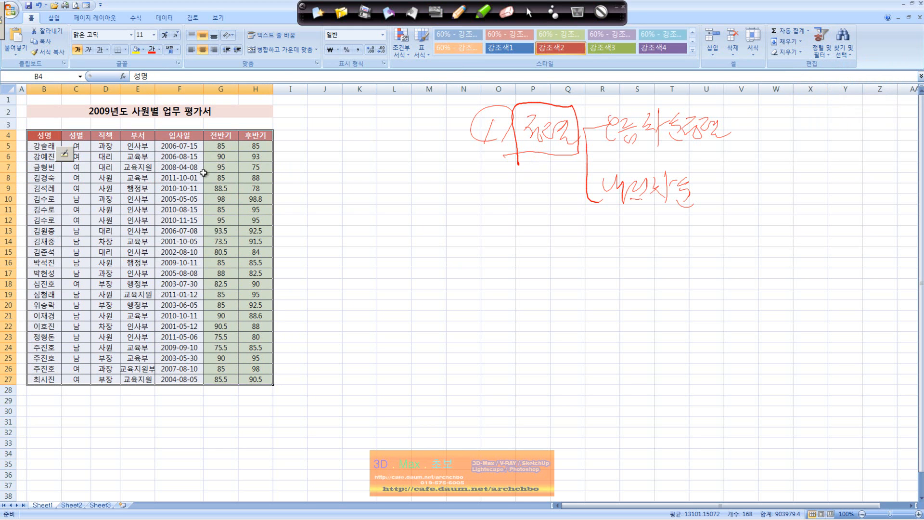
Open the Subtotal settings for the table, group by 성별 and choose 합계 as the function.
click(165, 18)
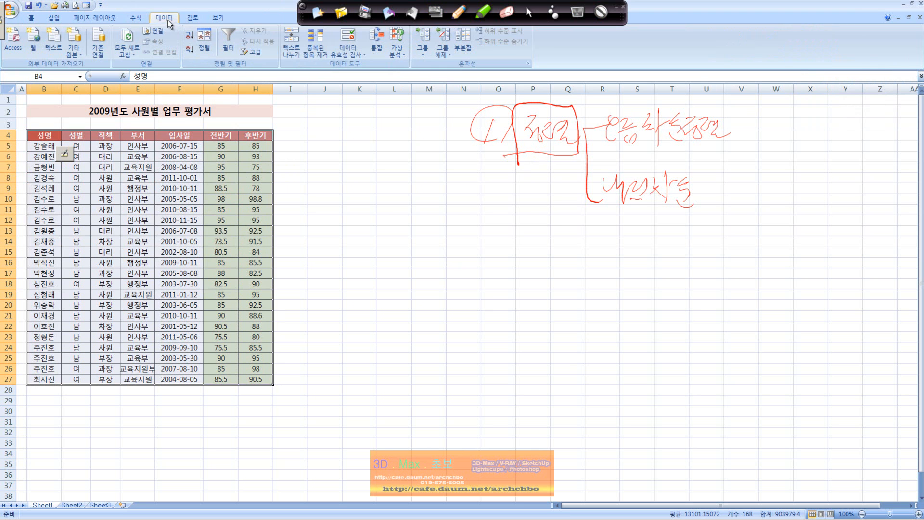
click(463, 48)
drag(418, 136, 446, 131)
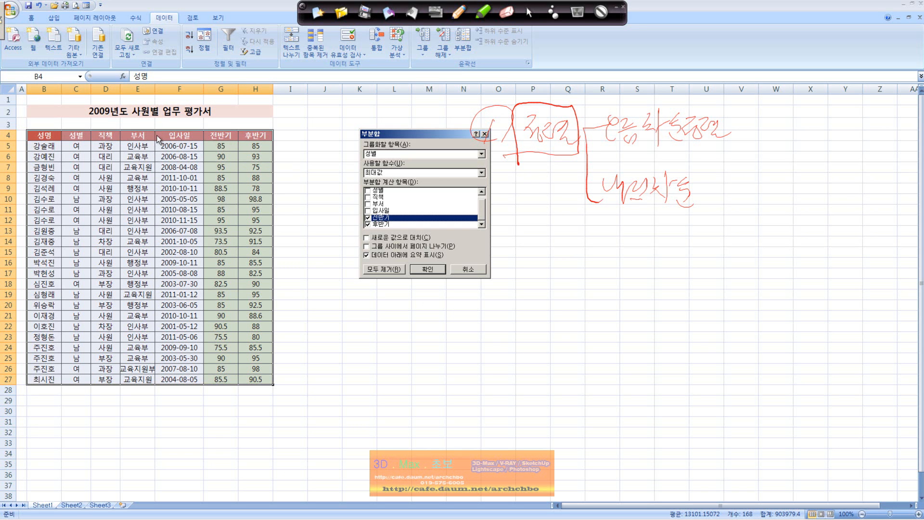
click(481, 154)
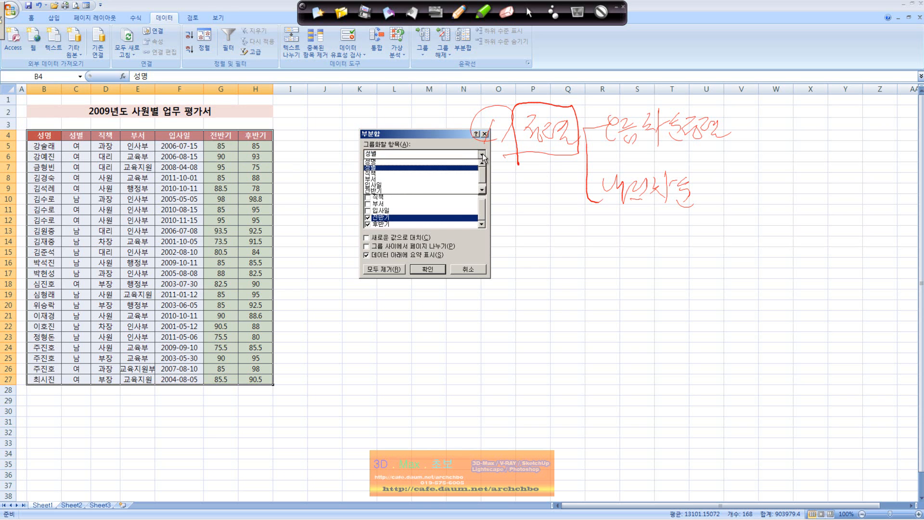
click(385, 166)
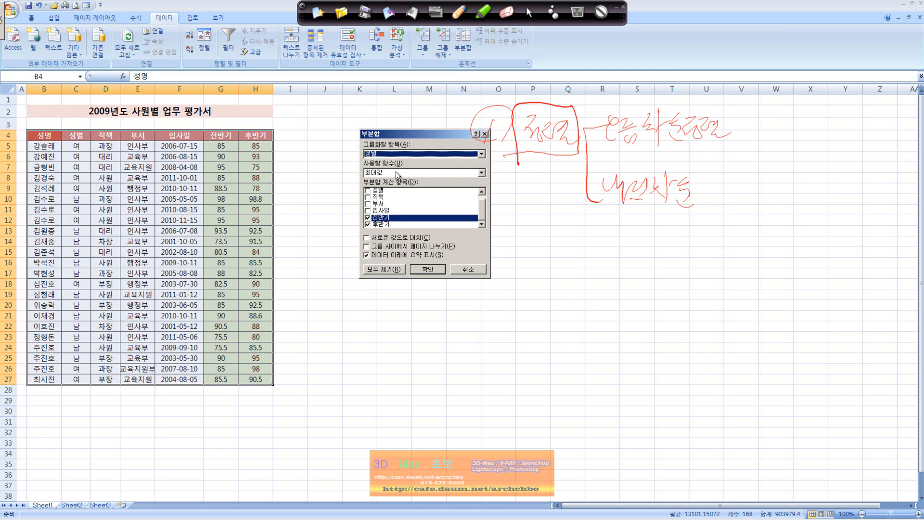
click(399, 172)
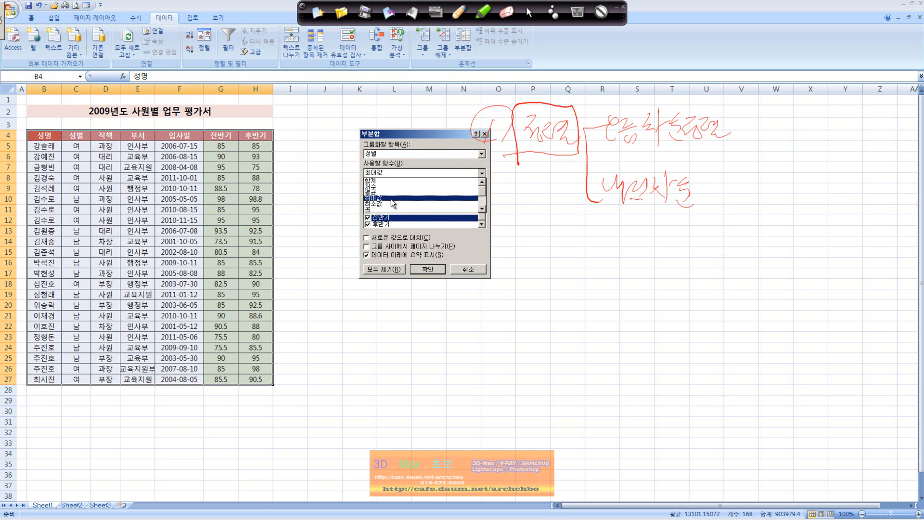
scroll(395, 205, down, 2)
scroll(417, 207, down, 2)
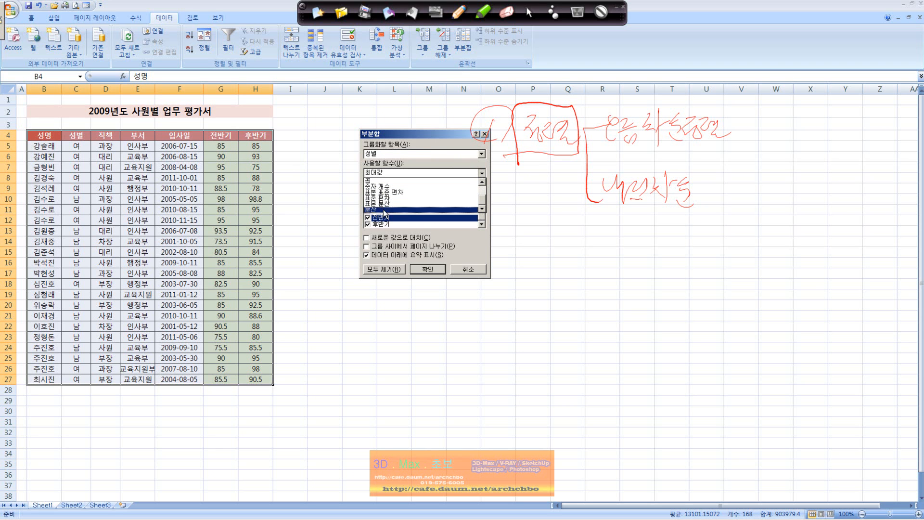
scroll(400, 201, up, 2)
click(417, 182)
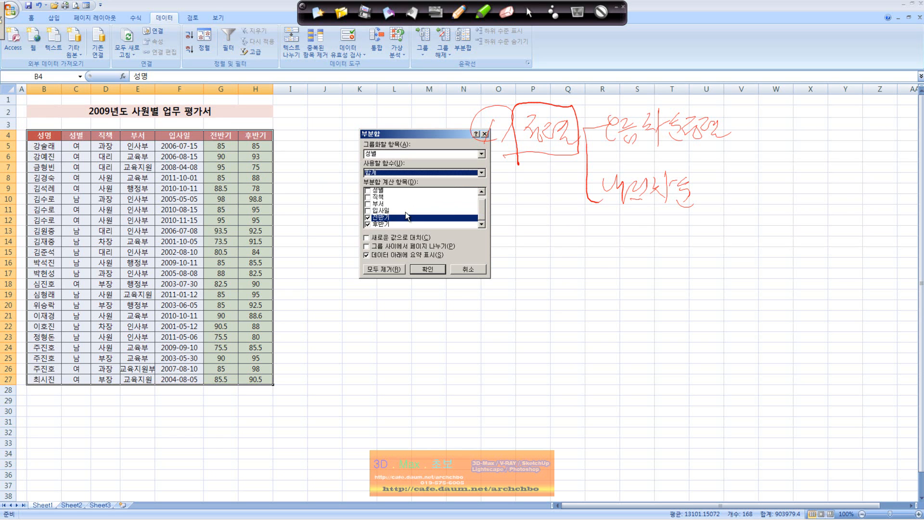
Enable 새로운 값으로 대치, apply the subtotals to 전반기 and 후반기, and check the gender summary rows.
click(378, 224)
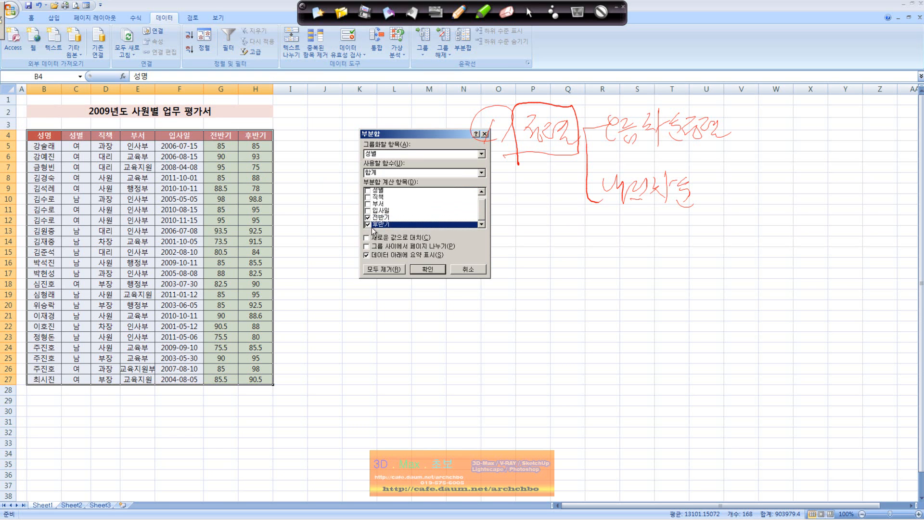
click(417, 239)
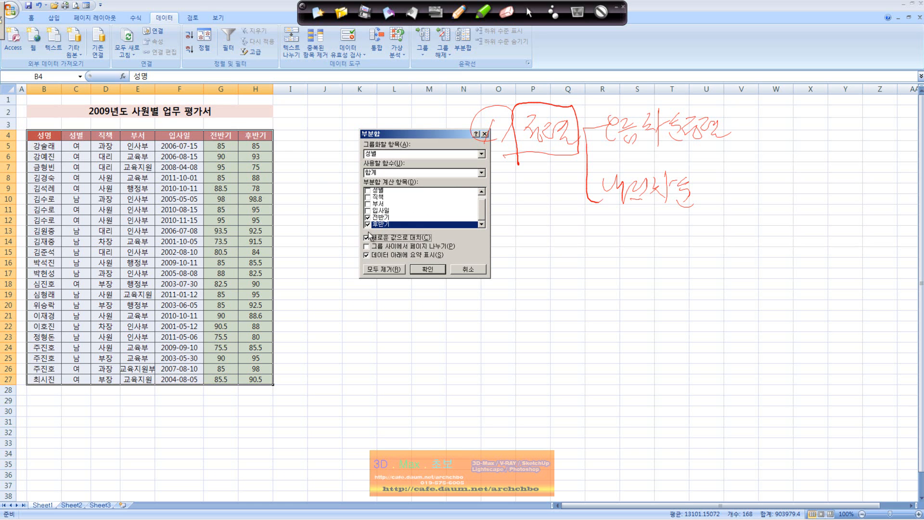
click(427, 269)
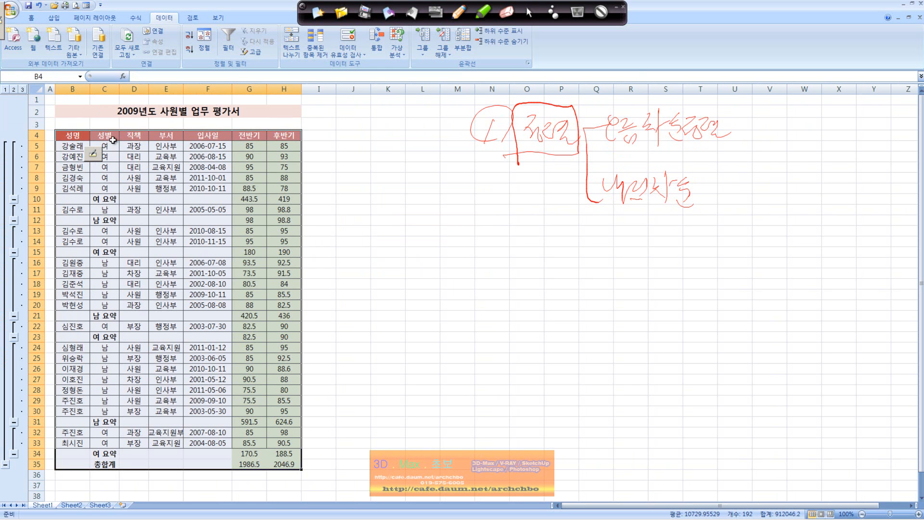
click(116, 198)
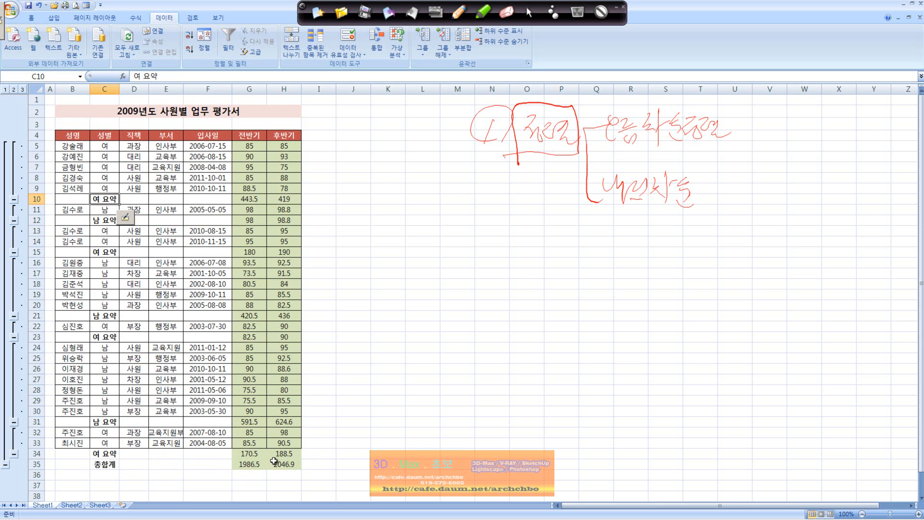
double_click(108, 423)
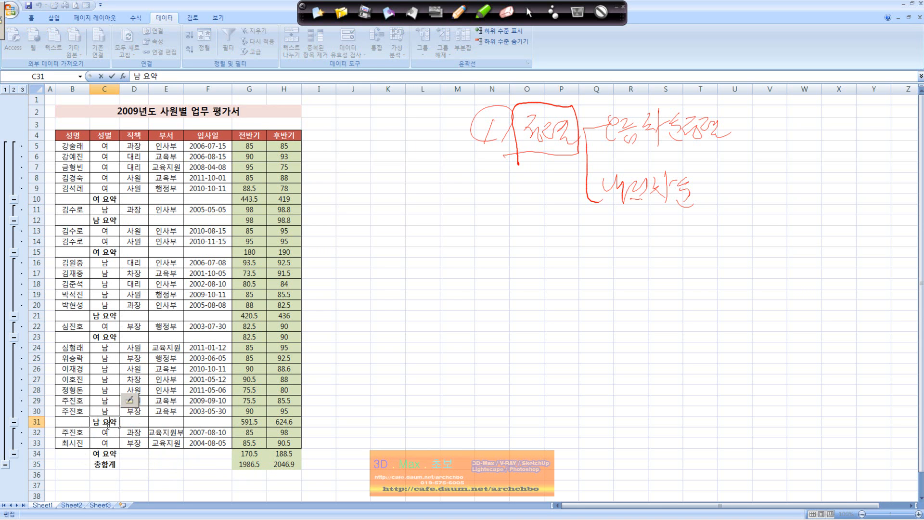
click(134, 442)
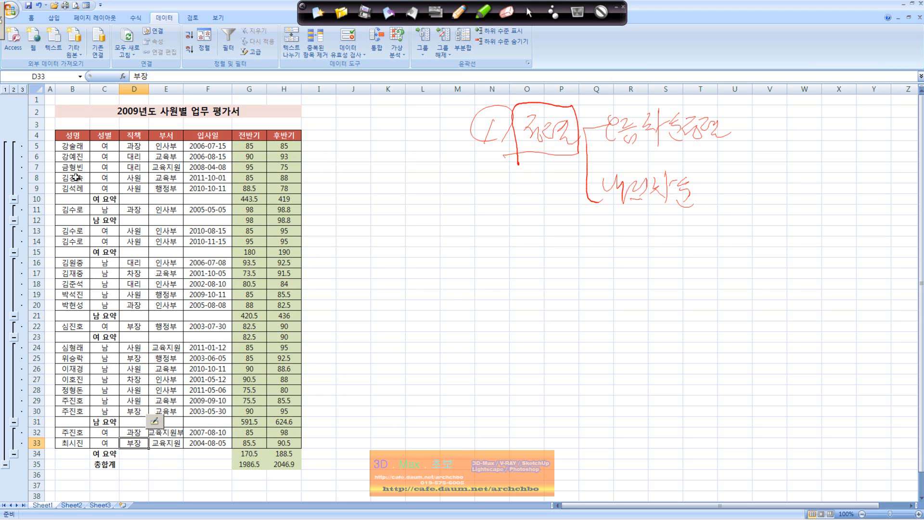
Change the subtotal function to 개수, apply it, and check the count cells in rows 10 and 15.
click(463, 42)
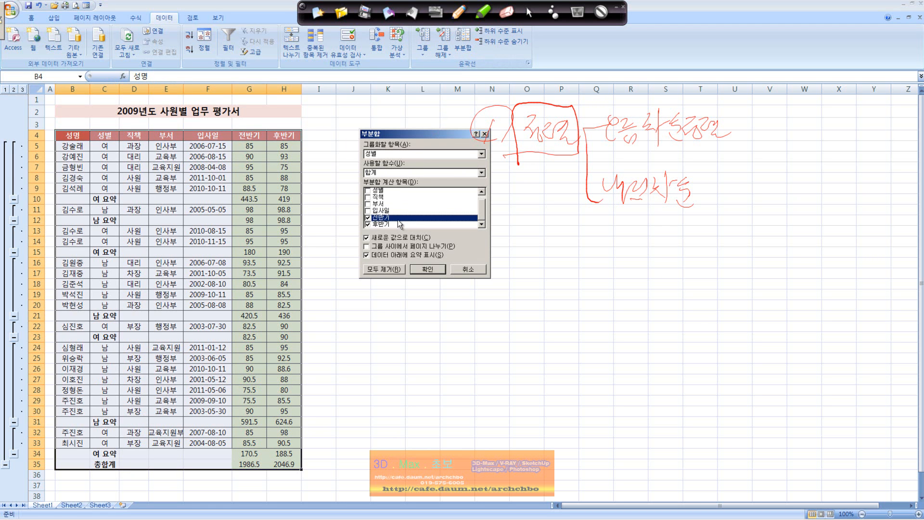
click(461, 170)
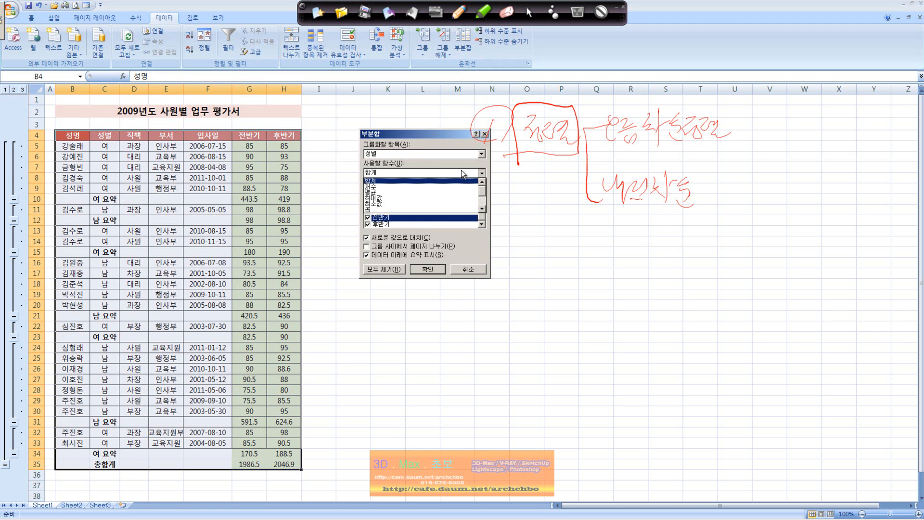
click(432, 189)
click(430, 272)
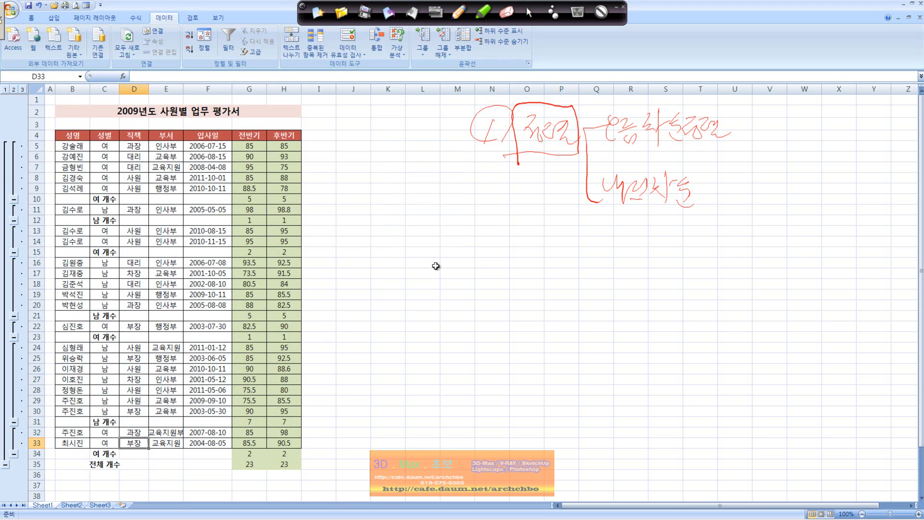
click(259, 200)
click(295, 200)
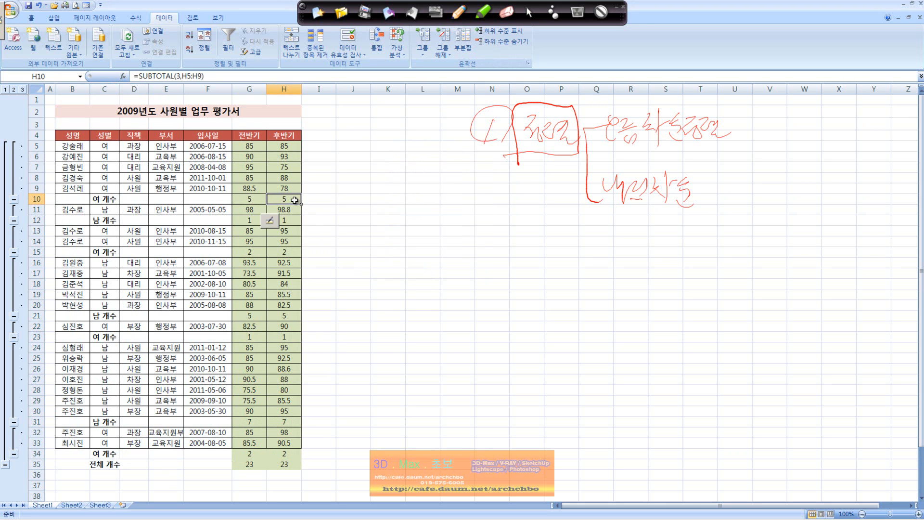
click(267, 251)
click(285, 251)
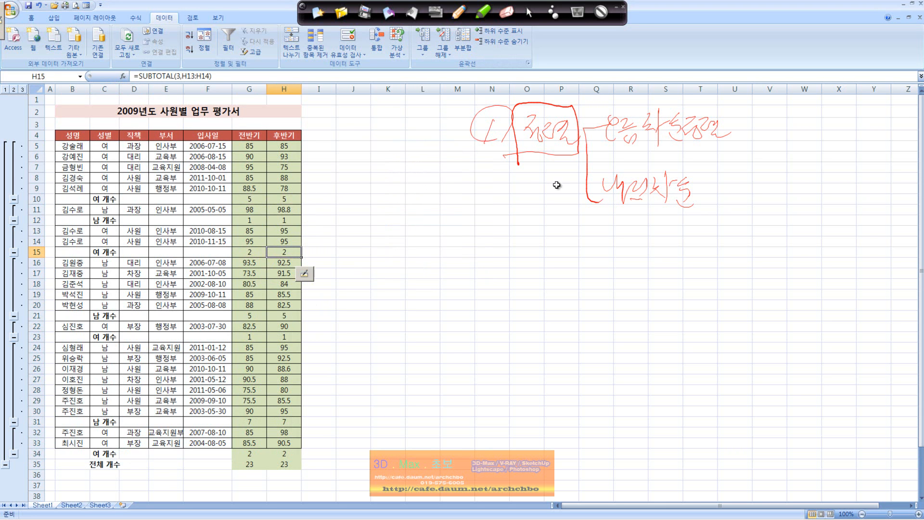
Replace the gender subtotals with 평균 of 전반기 and 후반기.
click(465, 44)
click(480, 173)
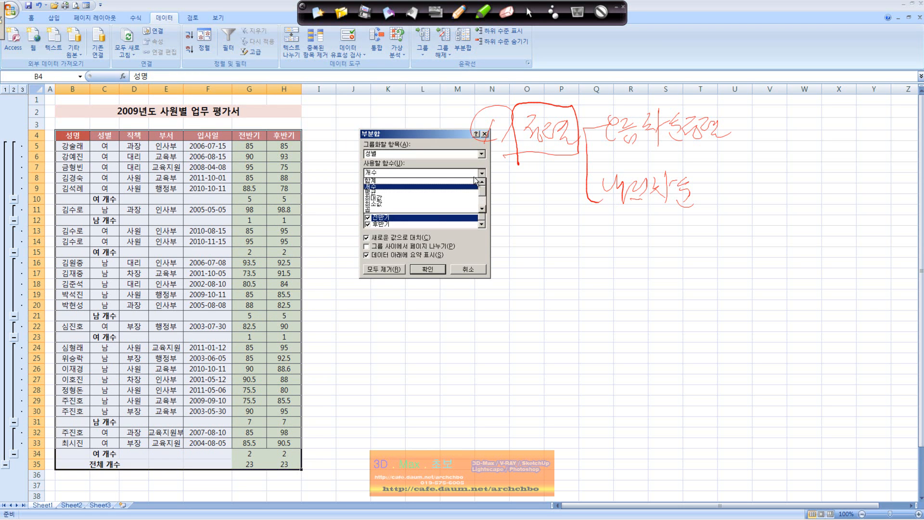
click(463, 192)
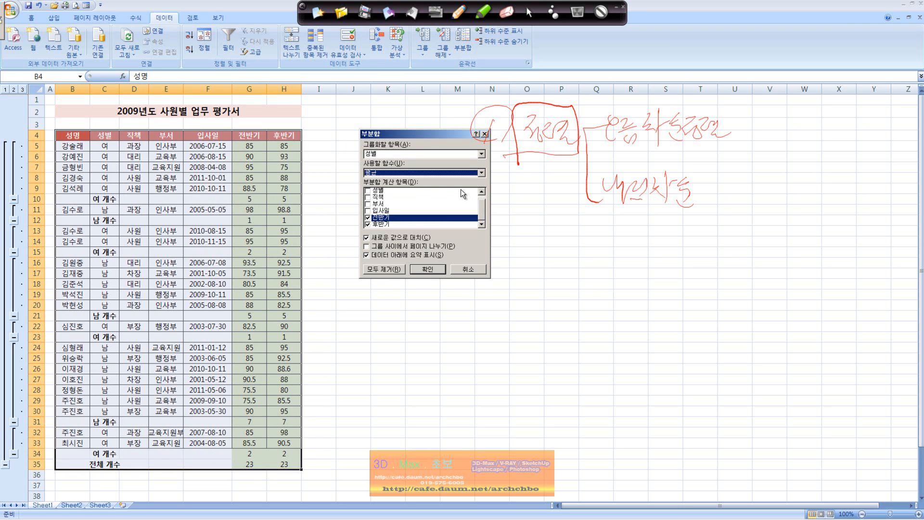
click(426, 268)
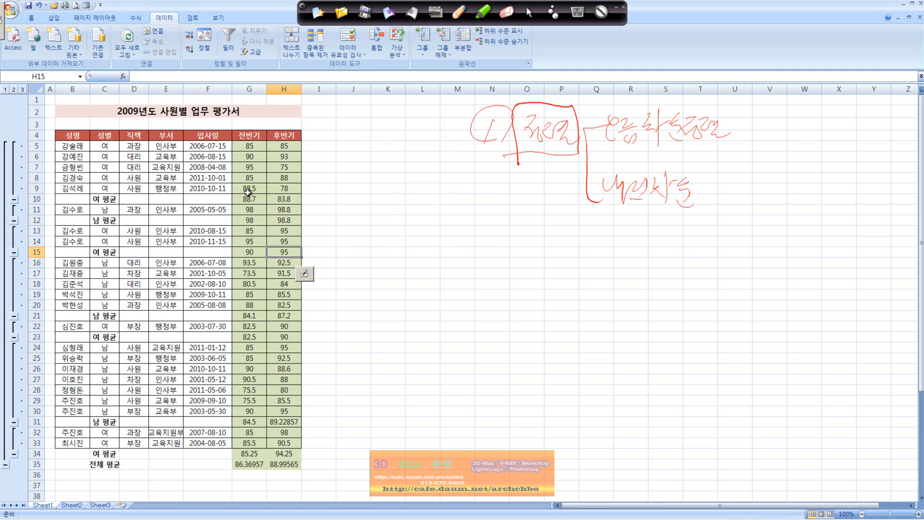
Replace the gender subtotals with 최대값 of 전반기 and 후반기.
click(461, 48)
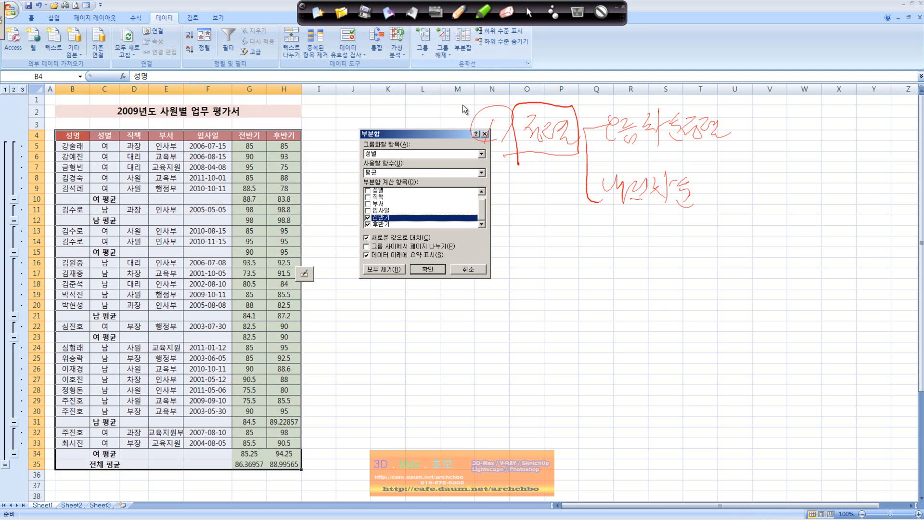
click(427, 176)
click(420, 198)
click(427, 269)
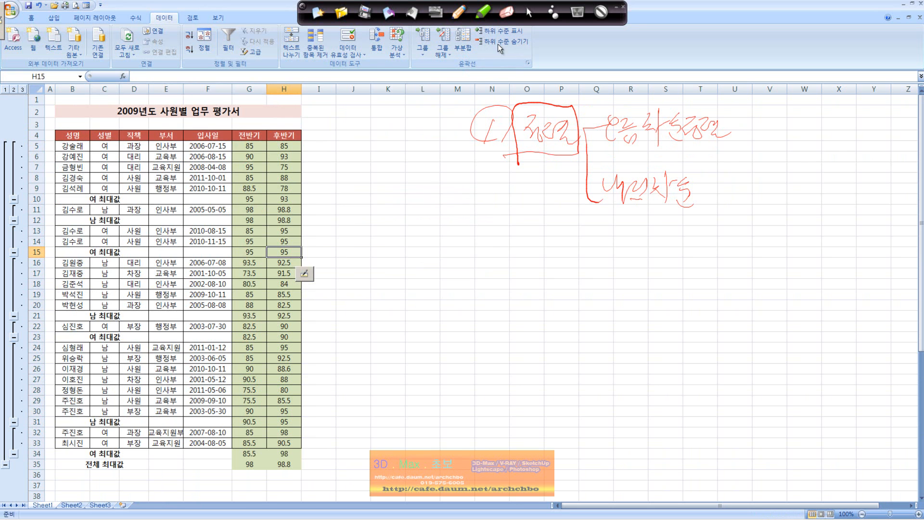
Replace the gender subtotals with 최소값 of 전반기 and 후반기.
click(462, 47)
click(481, 173)
click(444, 202)
click(433, 270)
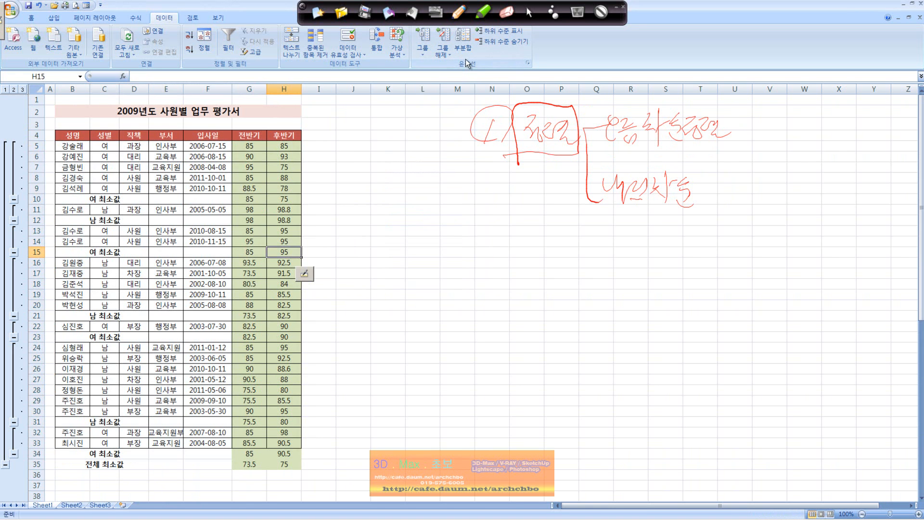
Group the subtotals by 직책 instead, using 합계 of 전반기 and 후반기 and replacing the existing subtotals.
click(467, 51)
click(481, 172)
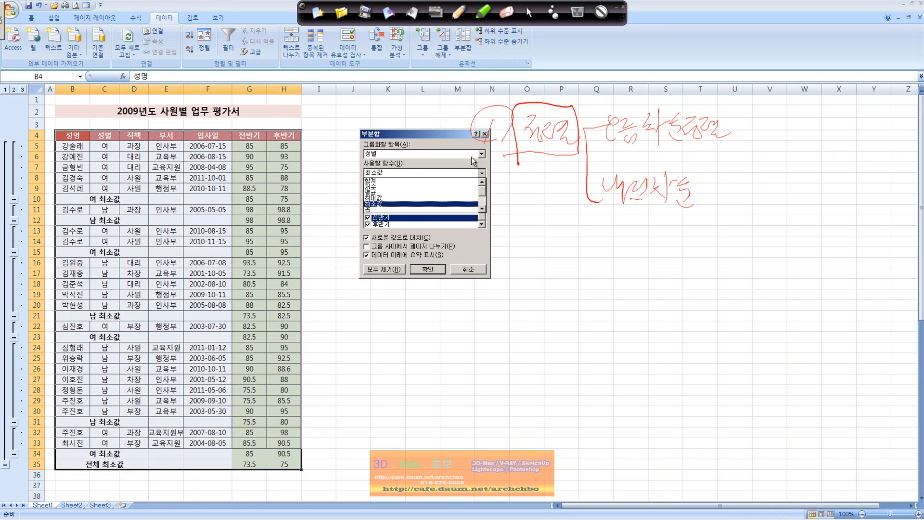
click(437, 181)
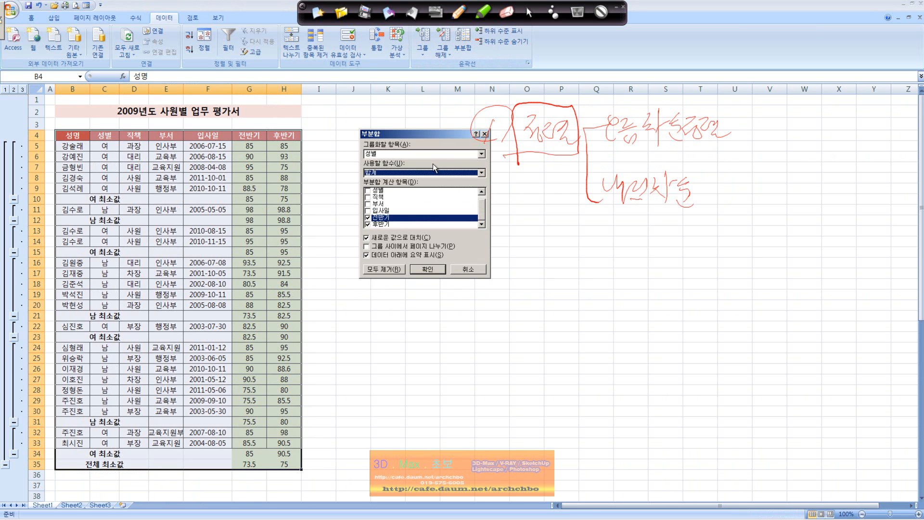
click(442, 155)
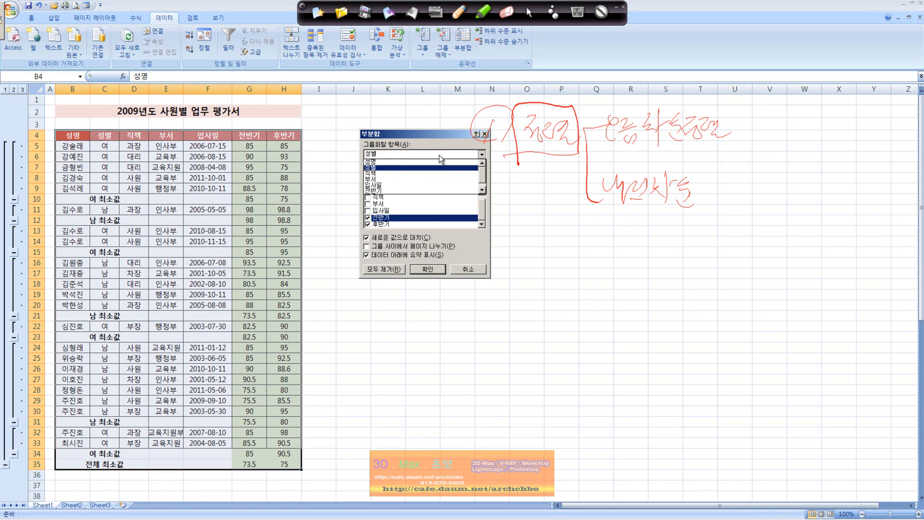
click(425, 174)
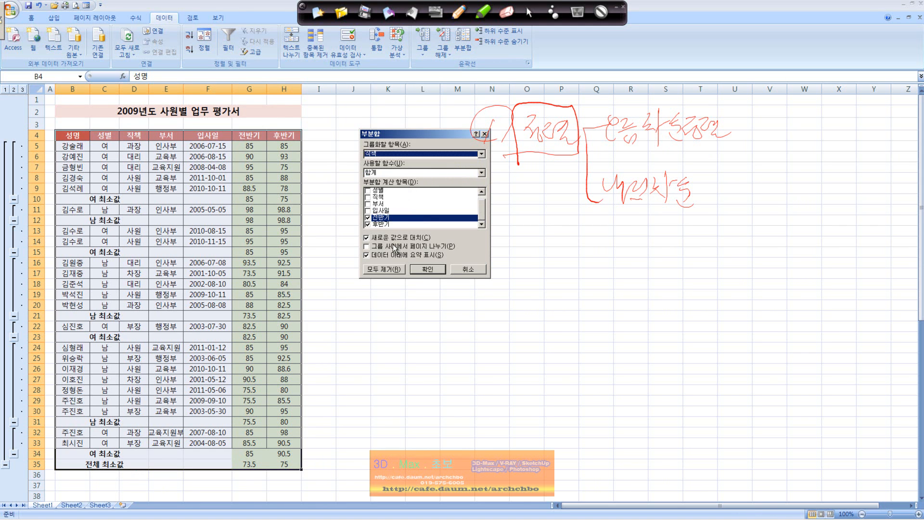
click(421, 271)
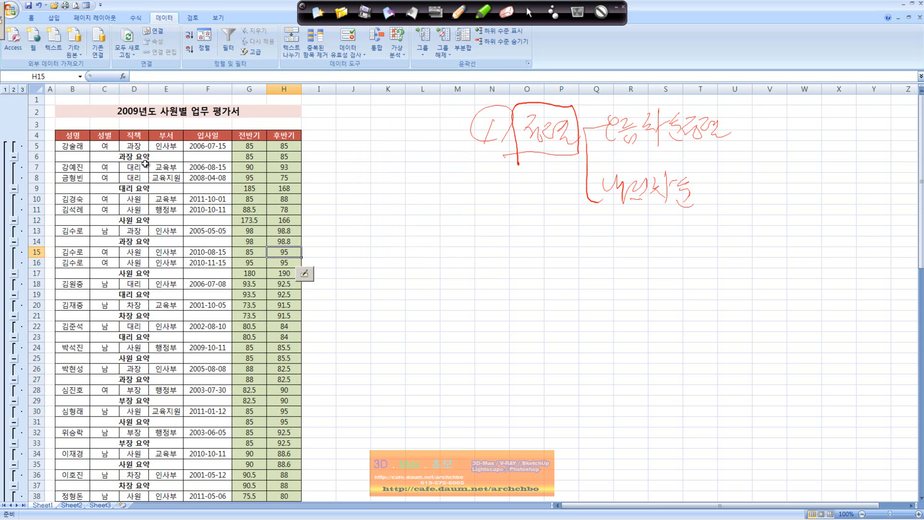
Review the 직책 summary rows through the 종합계 row and remove all subtotals from the table.
scroll(161, 269, down, 6)
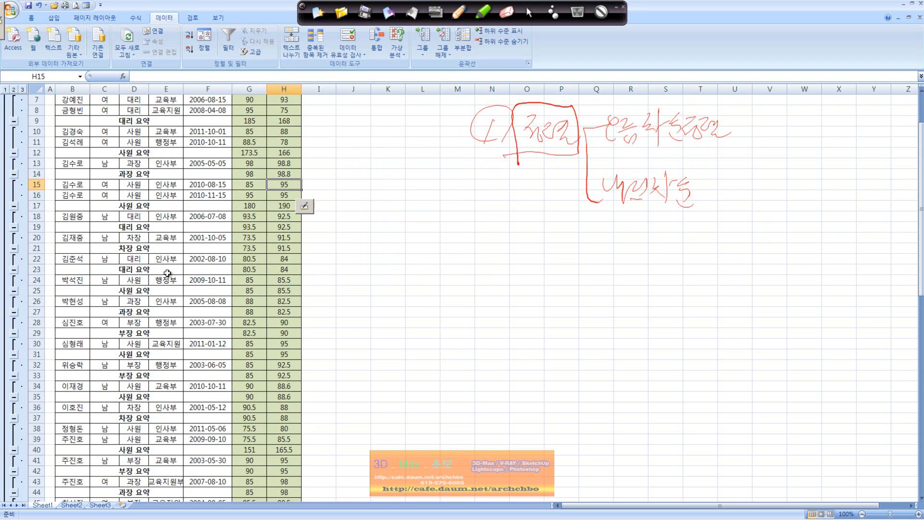
scroll(174, 268, up, 3)
scroll(174, 268, up, 3)
scroll(185, 265, down, 9)
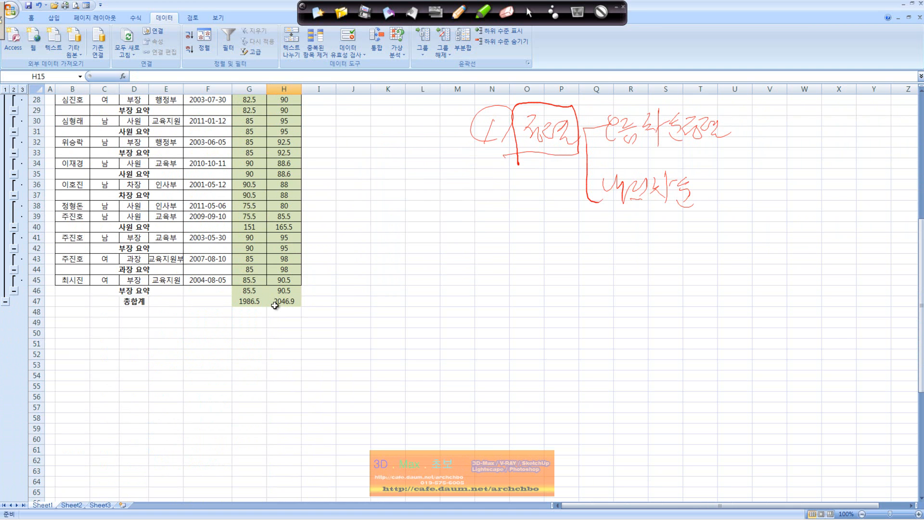
scroll(281, 279, up, 9)
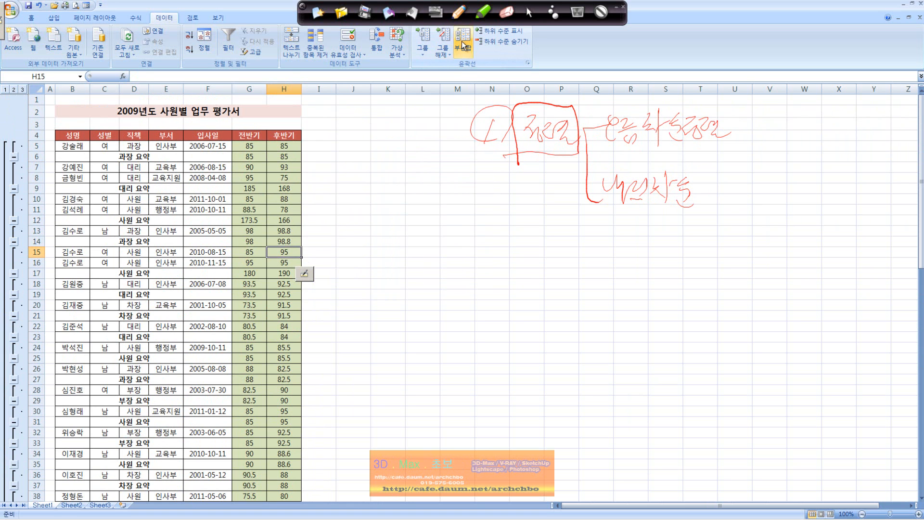
click(462, 43)
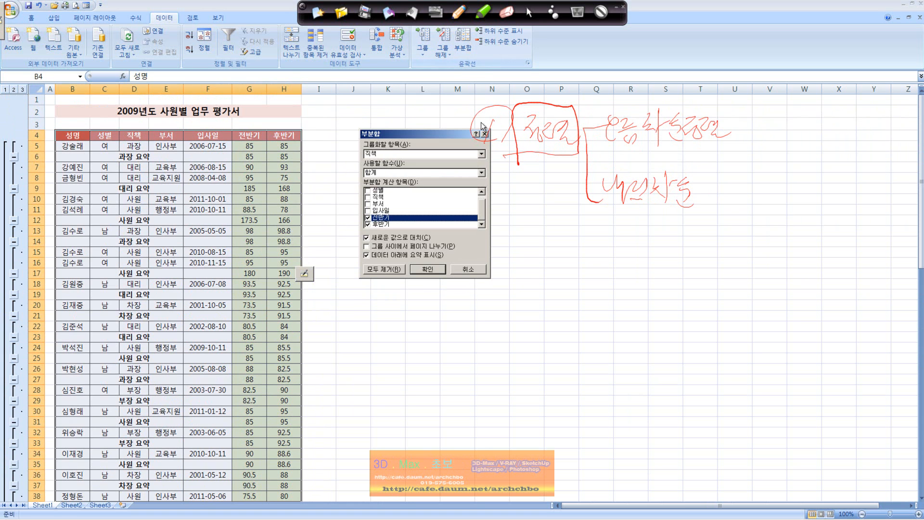
click(393, 270)
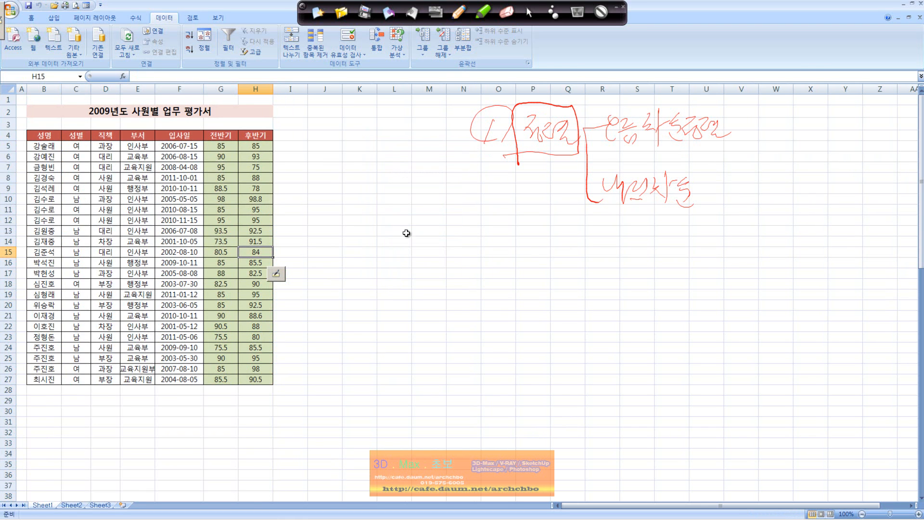
Apply subtotals grouped by 부서 using 평균 of 입사일, 전반기 and 후반기.
click(463, 42)
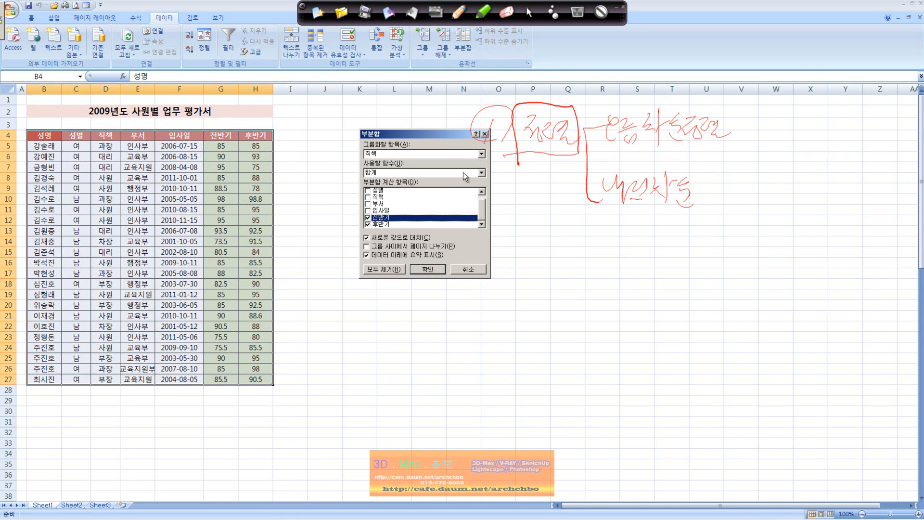
click(480, 154)
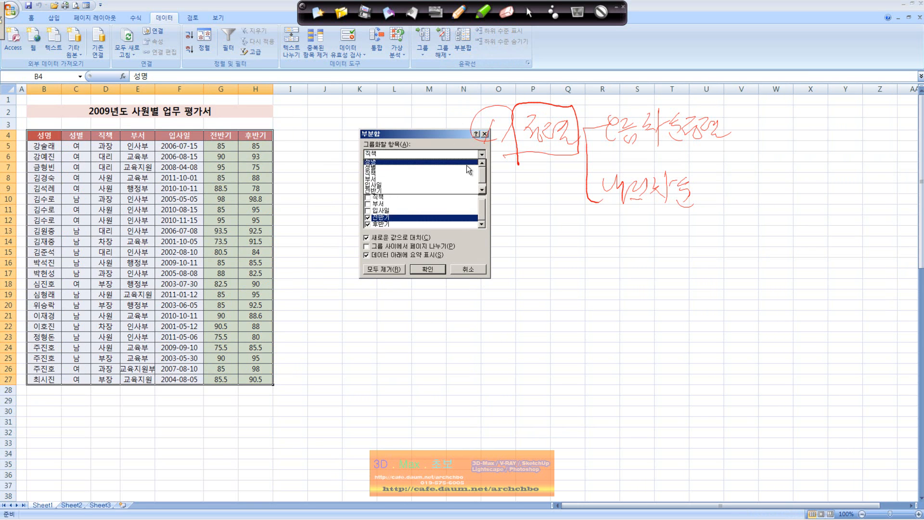
click(461, 177)
click(458, 172)
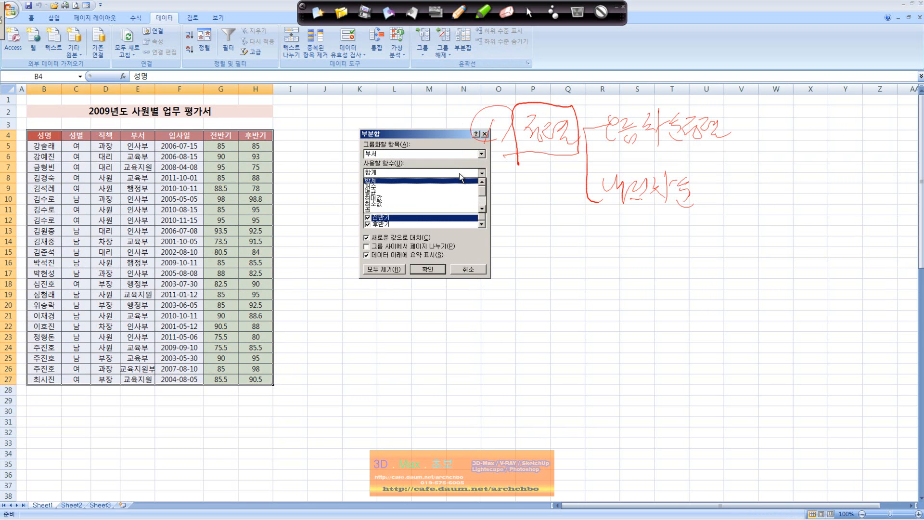
click(454, 197)
click(466, 174)
click(451, 193)
click(391, 210)
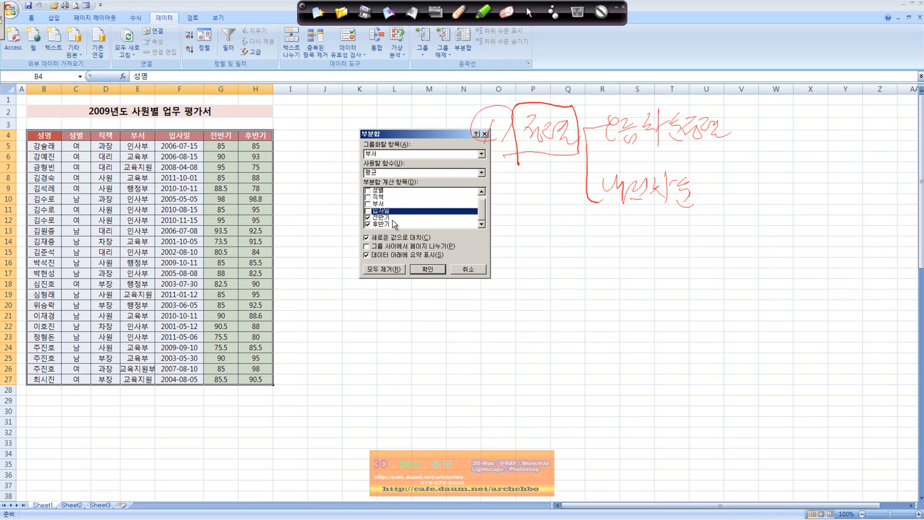
click(368, 210)
click(428, 269)
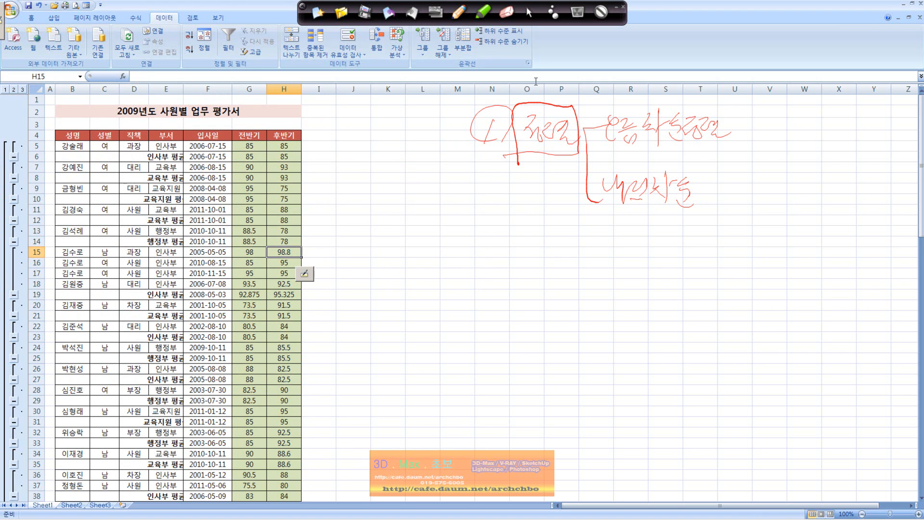
Remove the 부서 subtotals and apply 합계 subtotals of only 전반기 and 후반기 grouped by 성별.
click(463, 43)
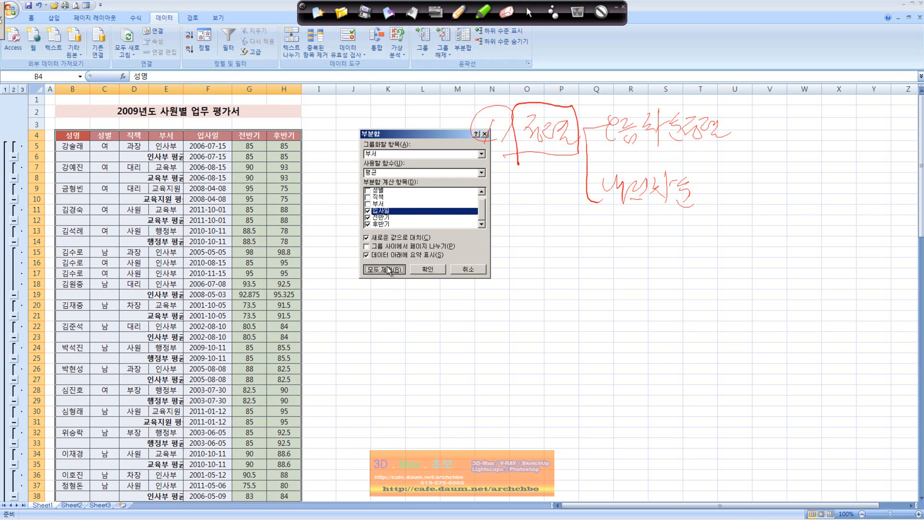
click(389, 271)
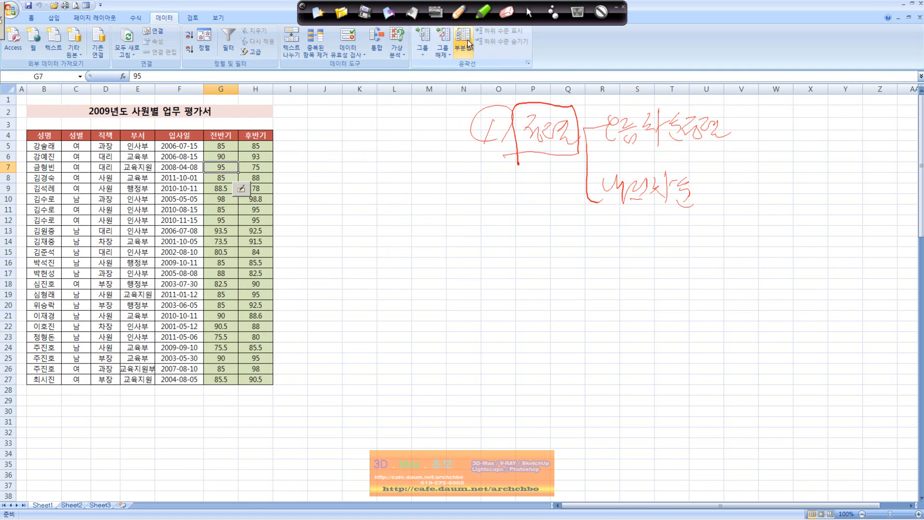
click(463, 41)
click(481, 153)
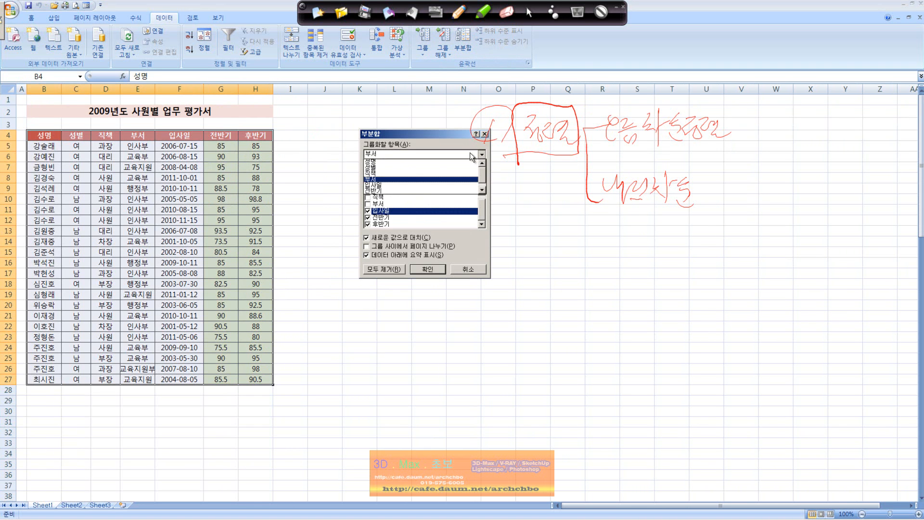
click(457, 163)
click(469, 172)
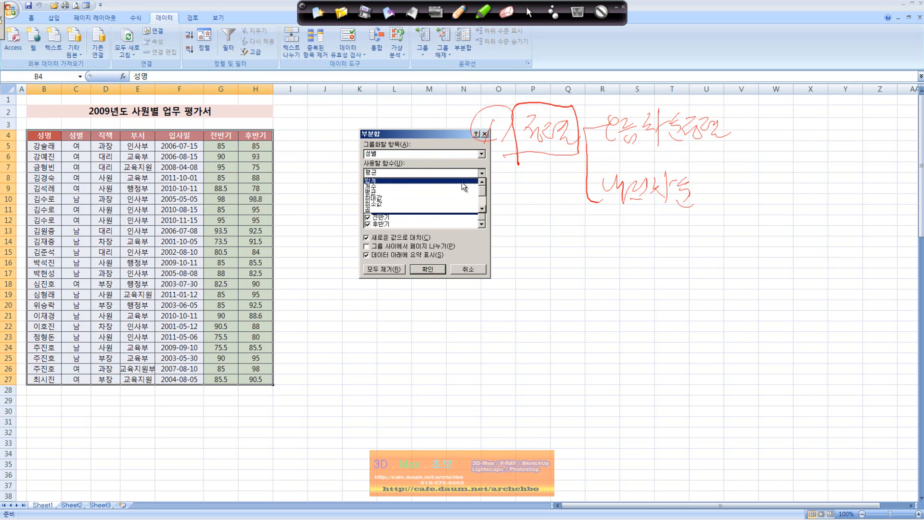
click(458, 182)
click(368, 211)
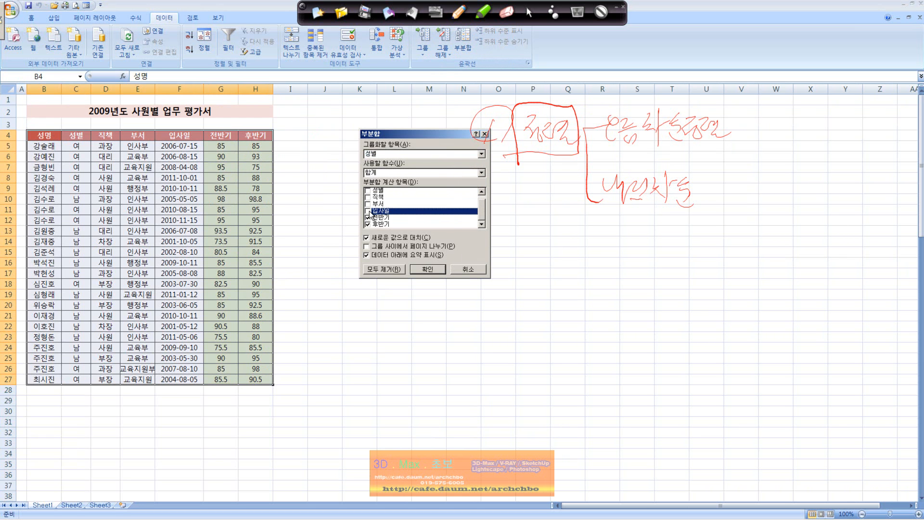
click(427, 269)
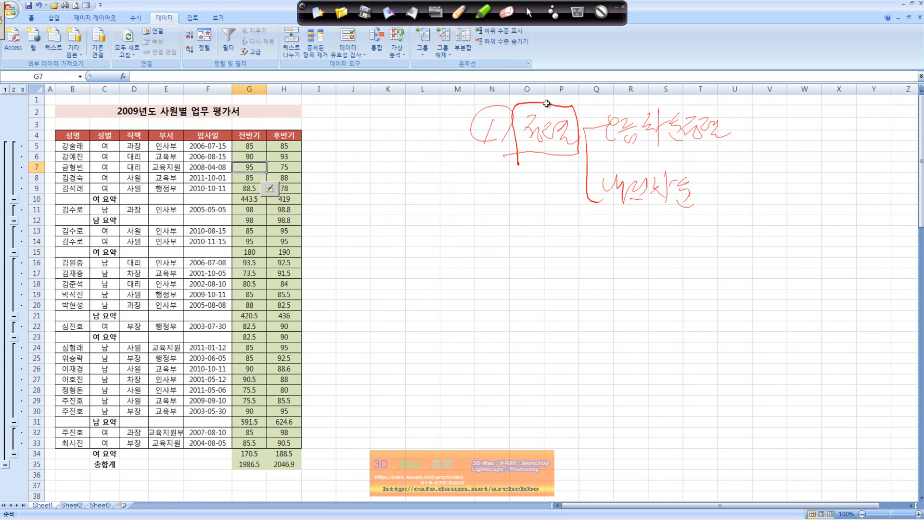
Disable 새로운 값으로 대치 and add 평균 subtotals of 전반기 and 후반기 by 성별 alongside the 합계 rows.
click(464, 42)
click(466, 171)
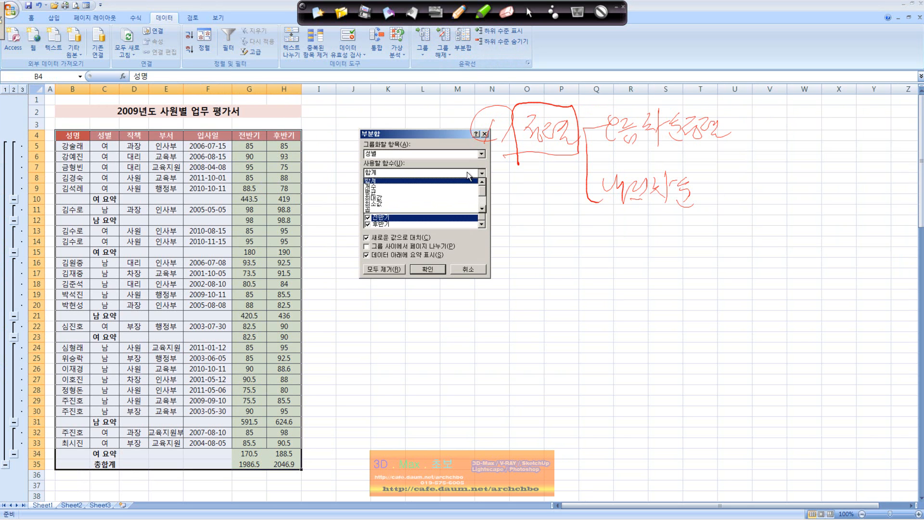
click(462, 192)
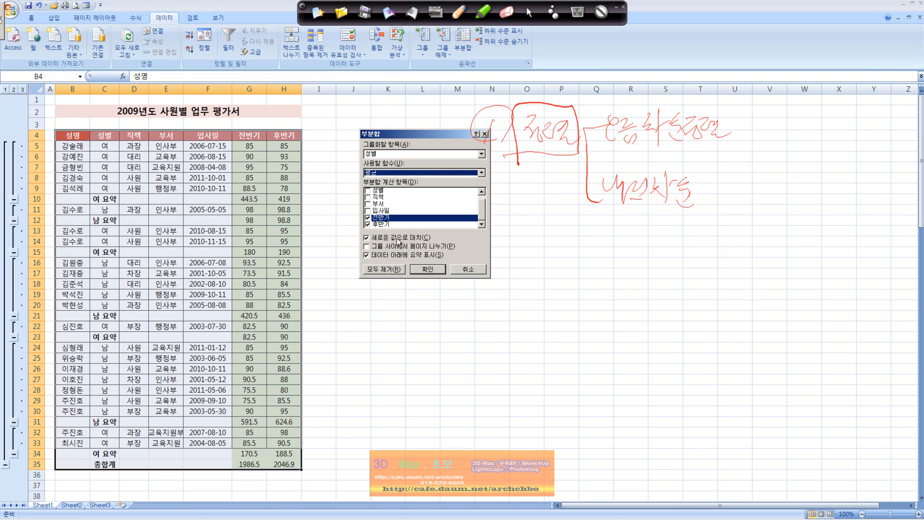
click(399, 240)
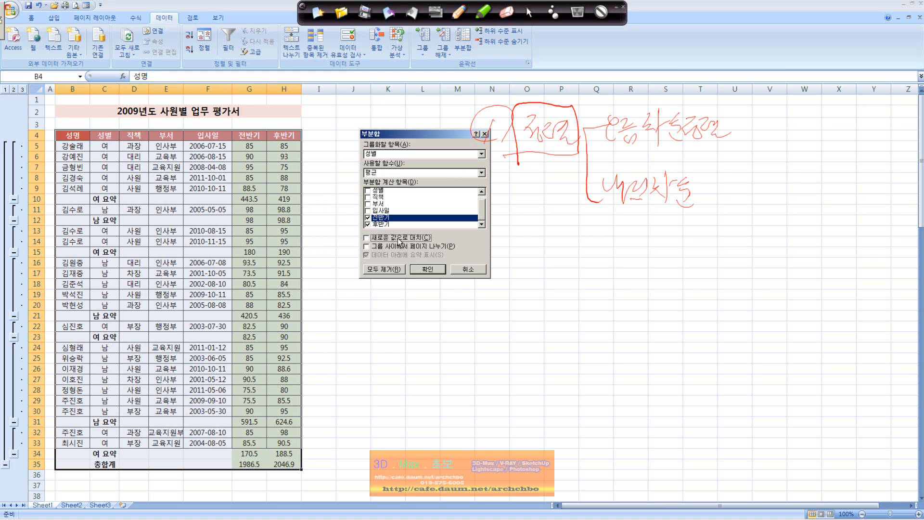
click(427, 269)
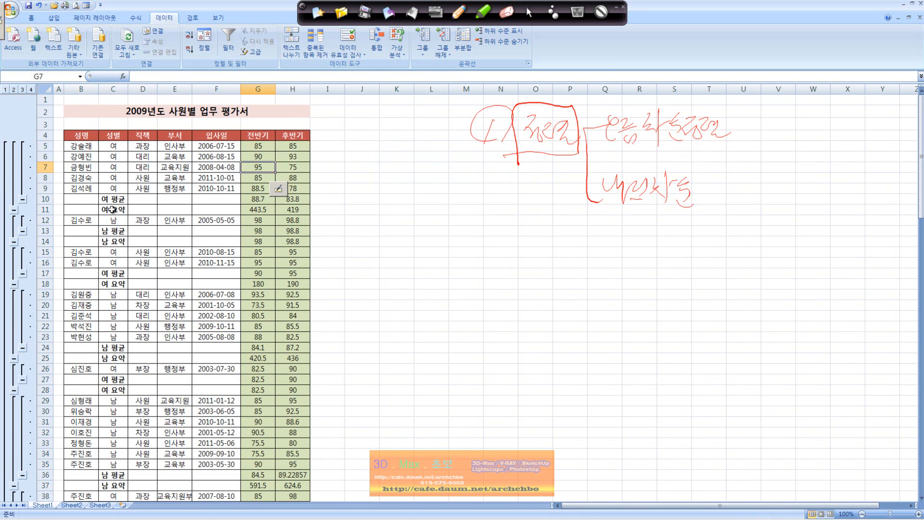
Add 최대값 subtotals of 전반기 and 후반기 by 성별 while keeping the existing subtotals.
click(463, 43)
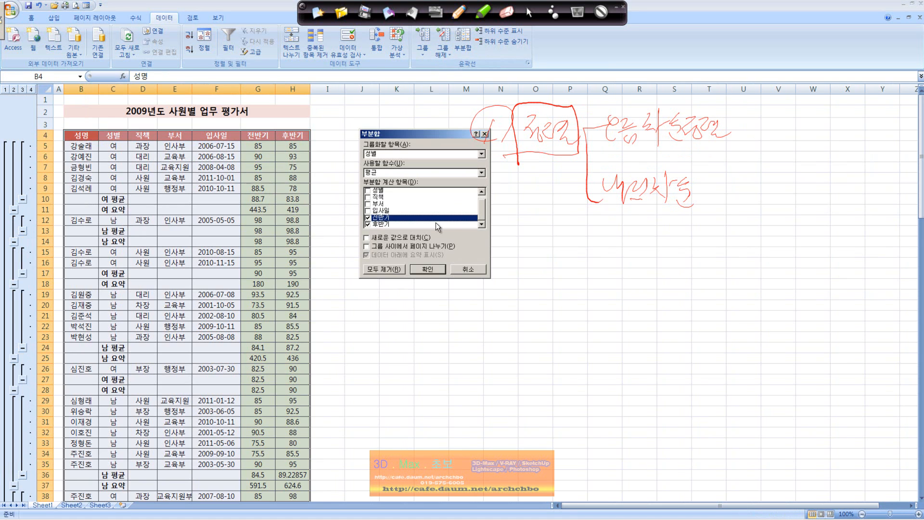
click(455, 171)
click(453, 199)
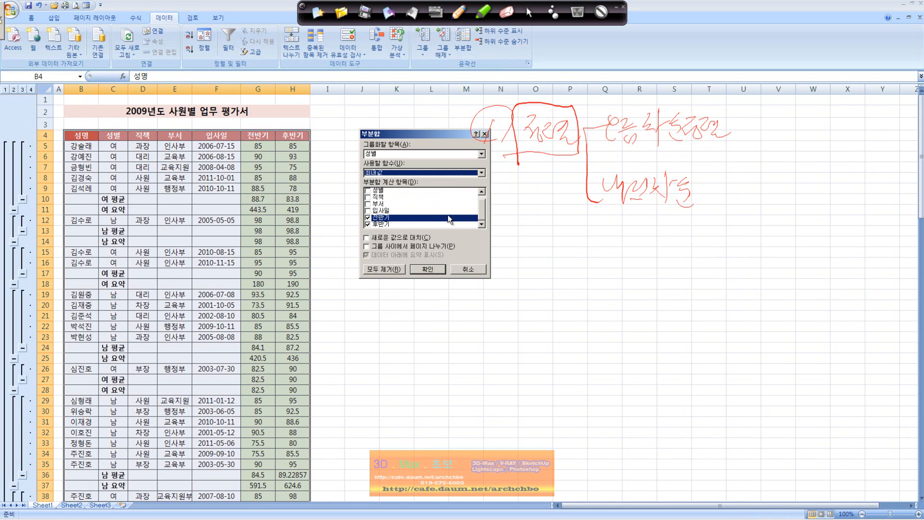
click(427, 269)
click(267, 167)
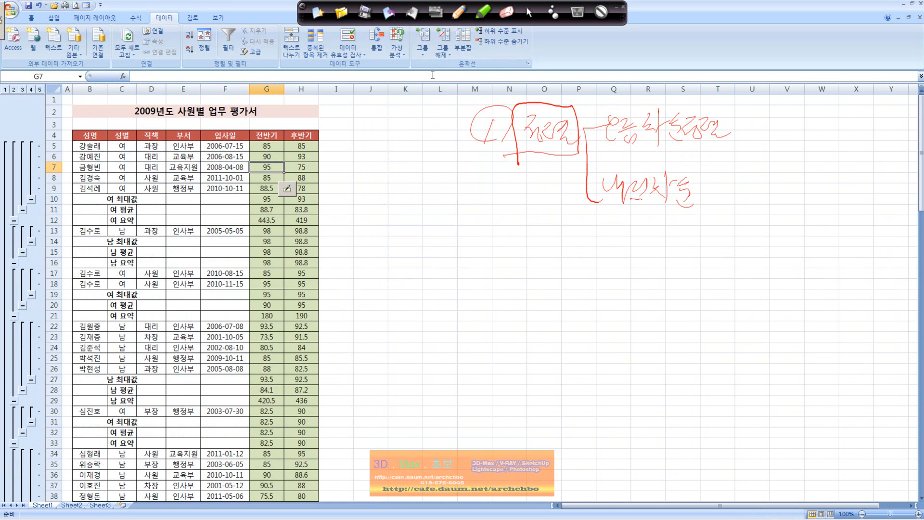
Add 최소값 subtotals of 전반기 and 후반기 by 성별 while keeping the existing subtotals.
click(460, 43)
click(467, 173)
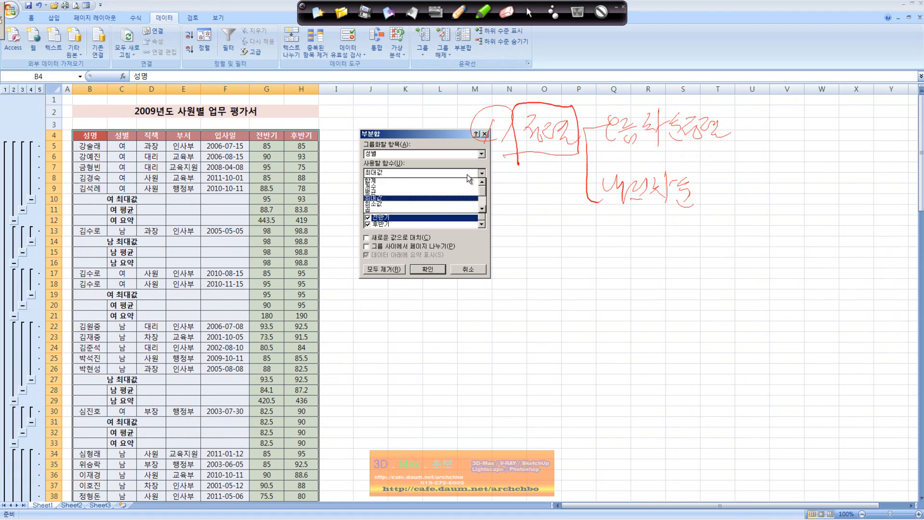
click(448, 203)
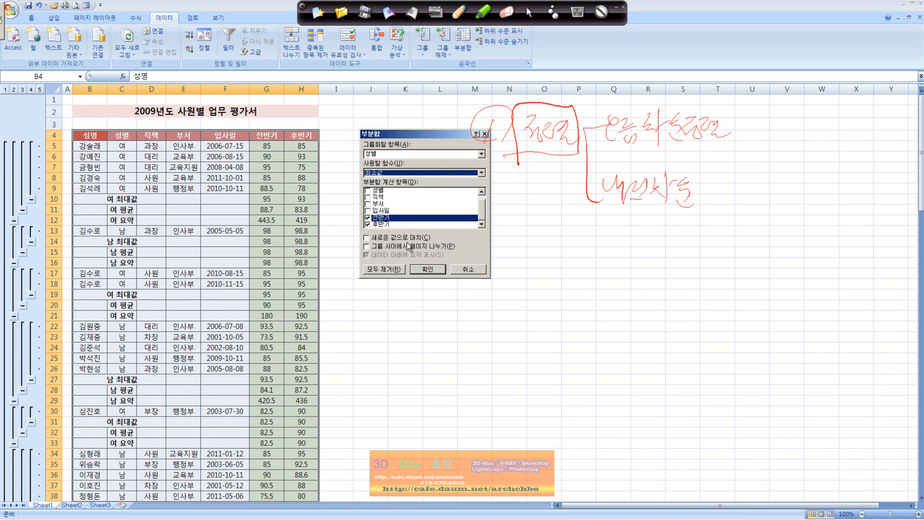
click(428, 269)
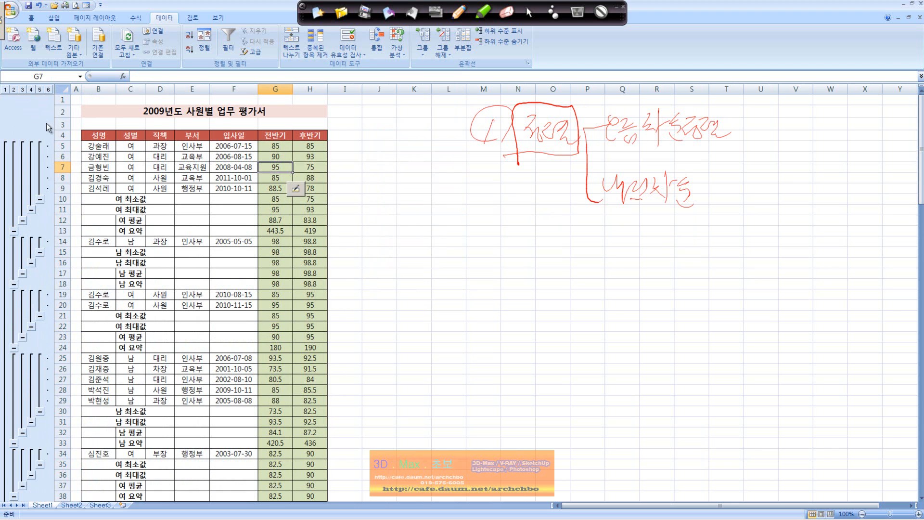
Collapse the first 여 and 남 groups down to their 최대값 summary rows.
click(41, 199)
click(31, 209)
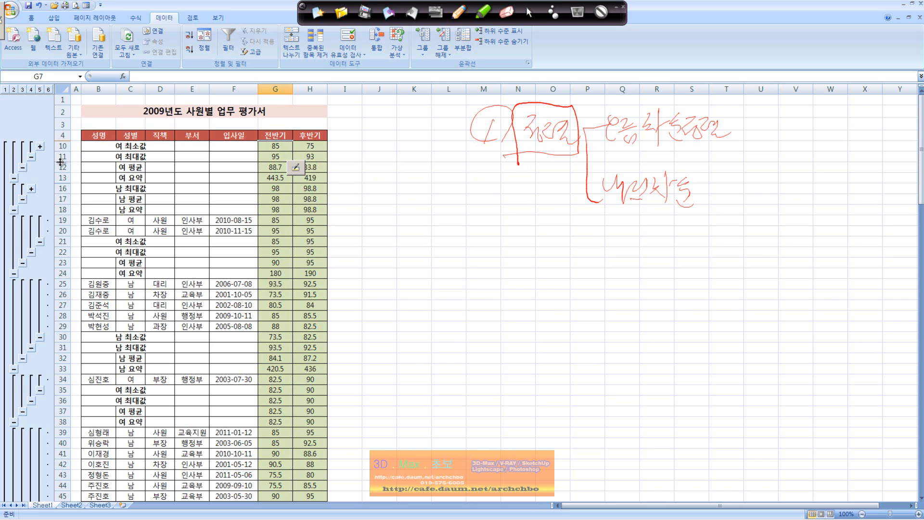
click(32, 157)
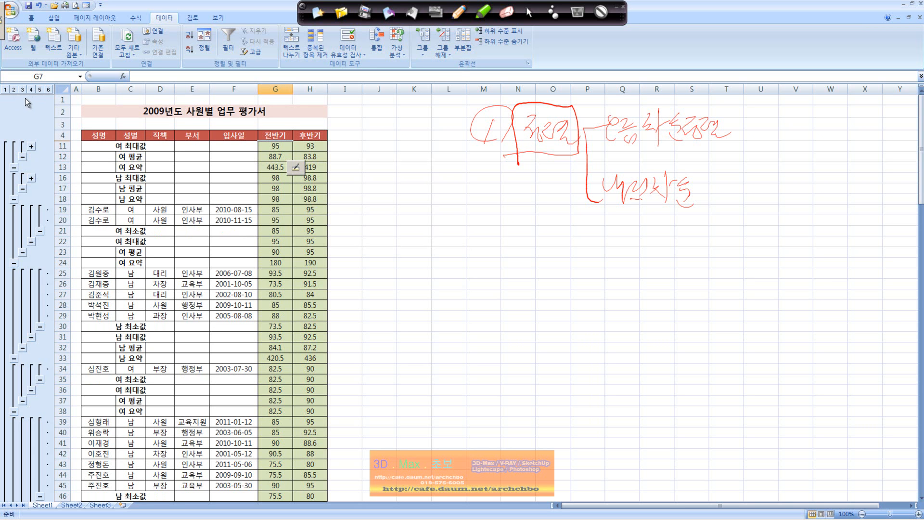
View the table at outline levels 1, 2, 3 and 5 to compare the summary rows.
click(6, 89)
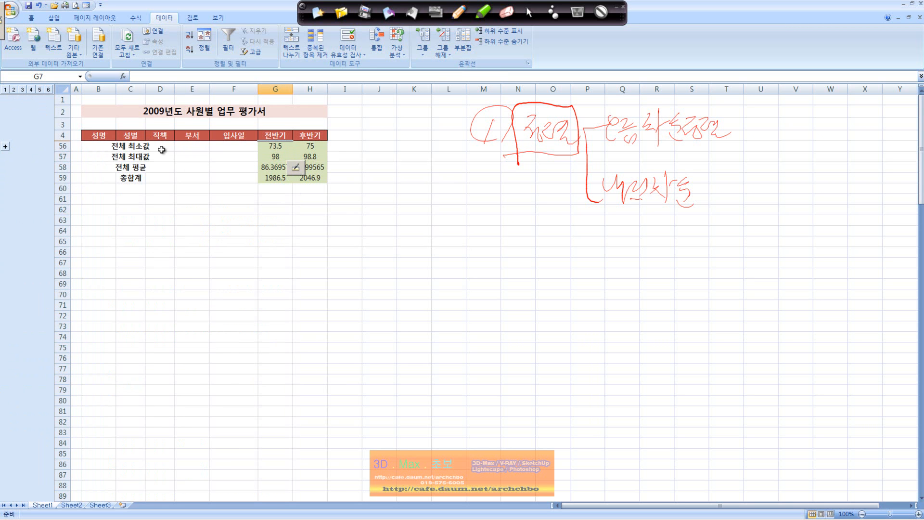
click(14, 90)
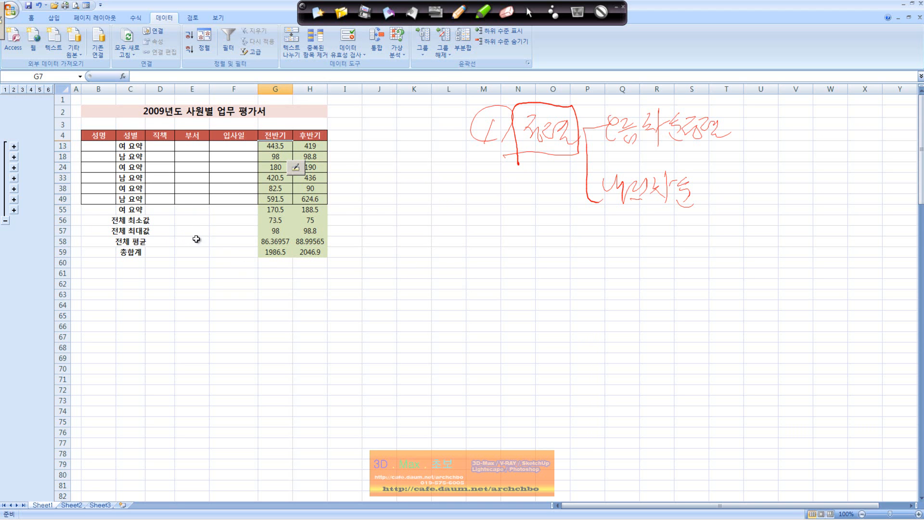
click(25, 88)
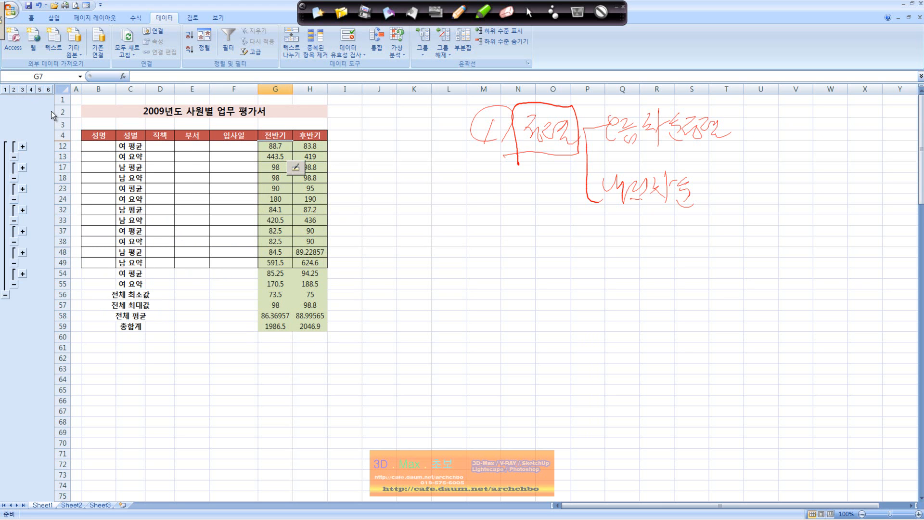
click(38, 89)
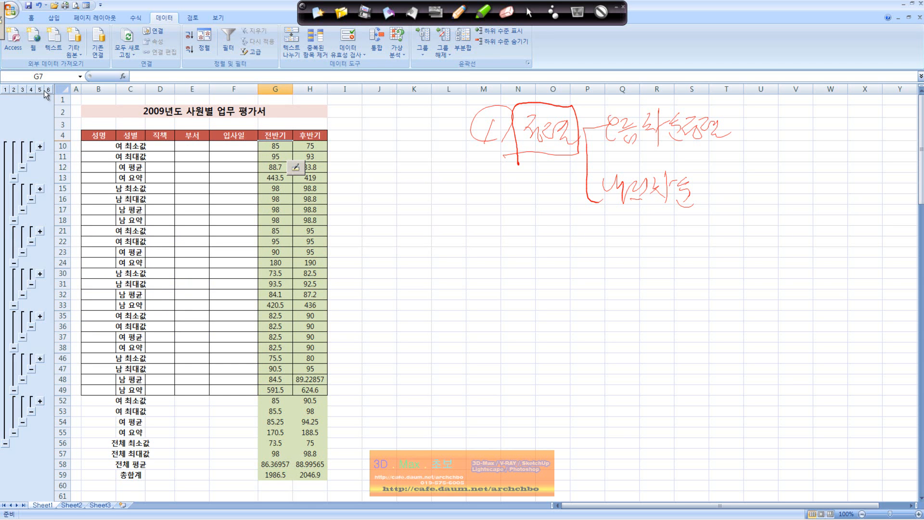
Expand the outline to level 6, inspect the 여 평균 formula in G12 and review the rows below.
click(48, 89)
click(275, 220)
scroll(288, 221, down, 9)
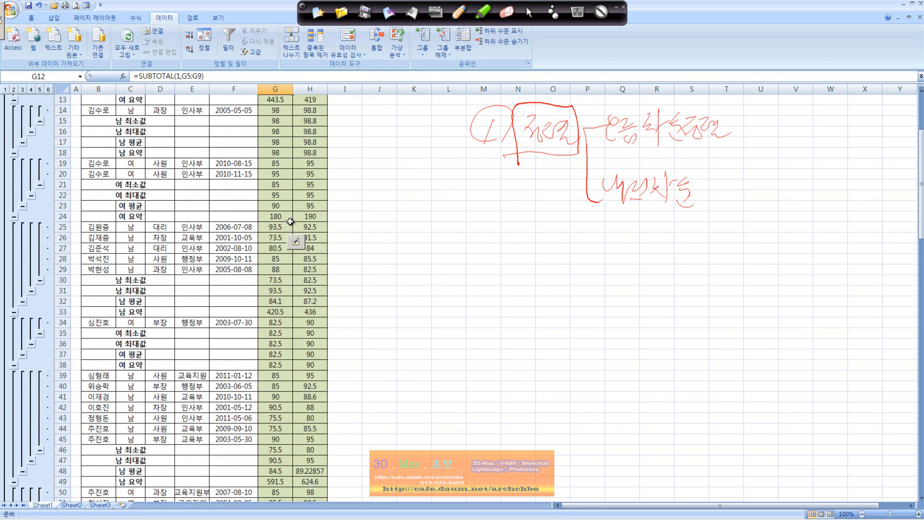
scroll(294, 225, up, 9)
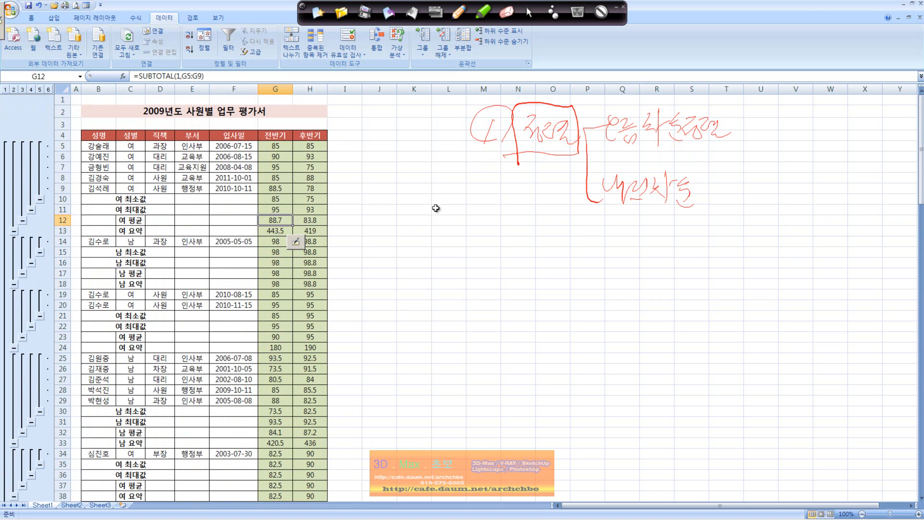